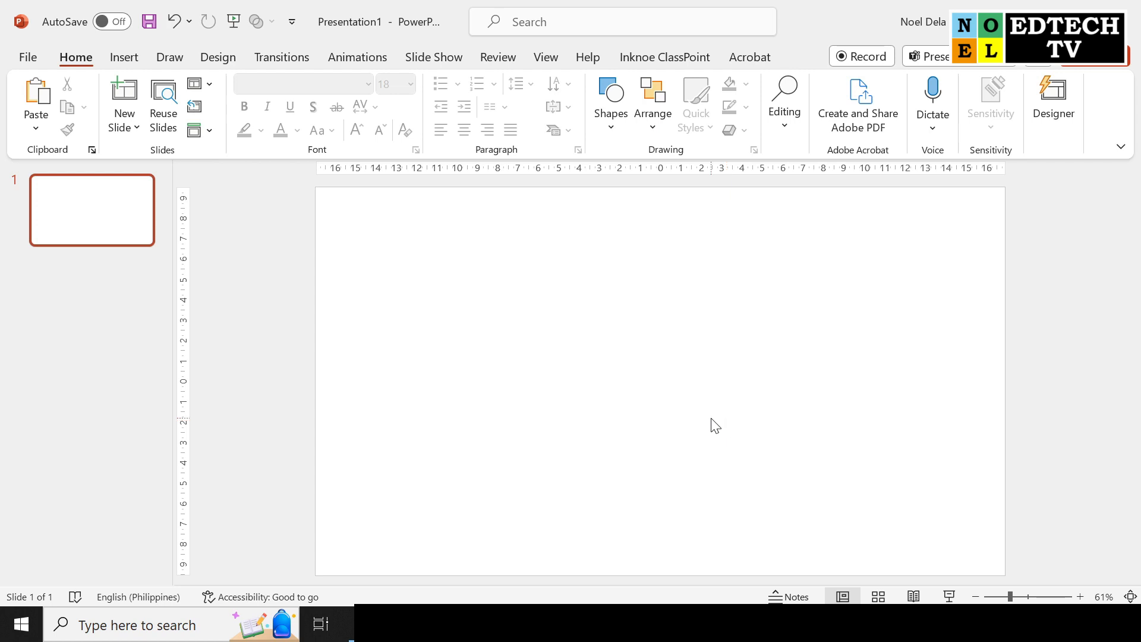
# Draw a rectangle covering the whole blank slide, about 19.05 cm high and 34.13 cm wide
pyautogui.click(132, 60)
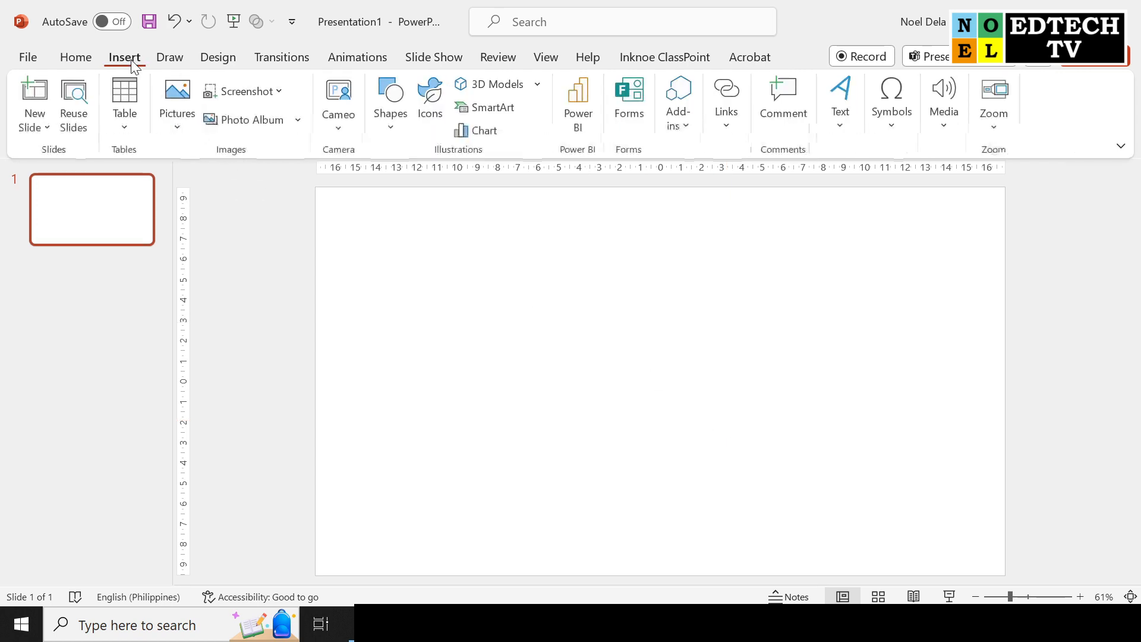
pyautogui.click(392, 122)
pyautogui.click(438, 178)
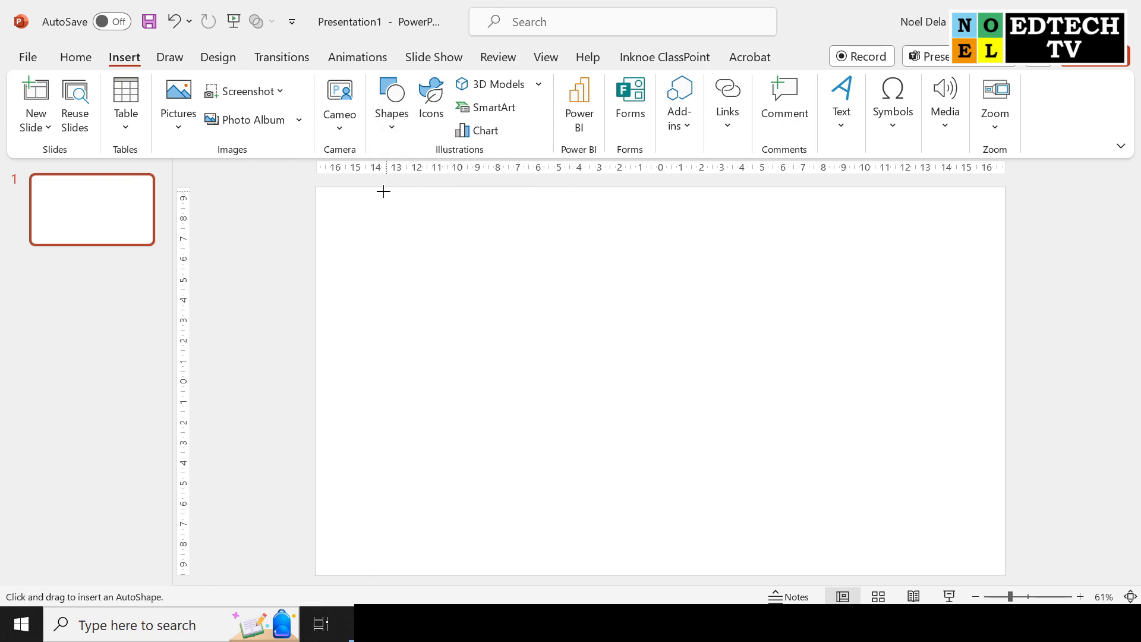
pyautogui.moveTo(314, 188); pyautogui.dragTo(1011, 574)
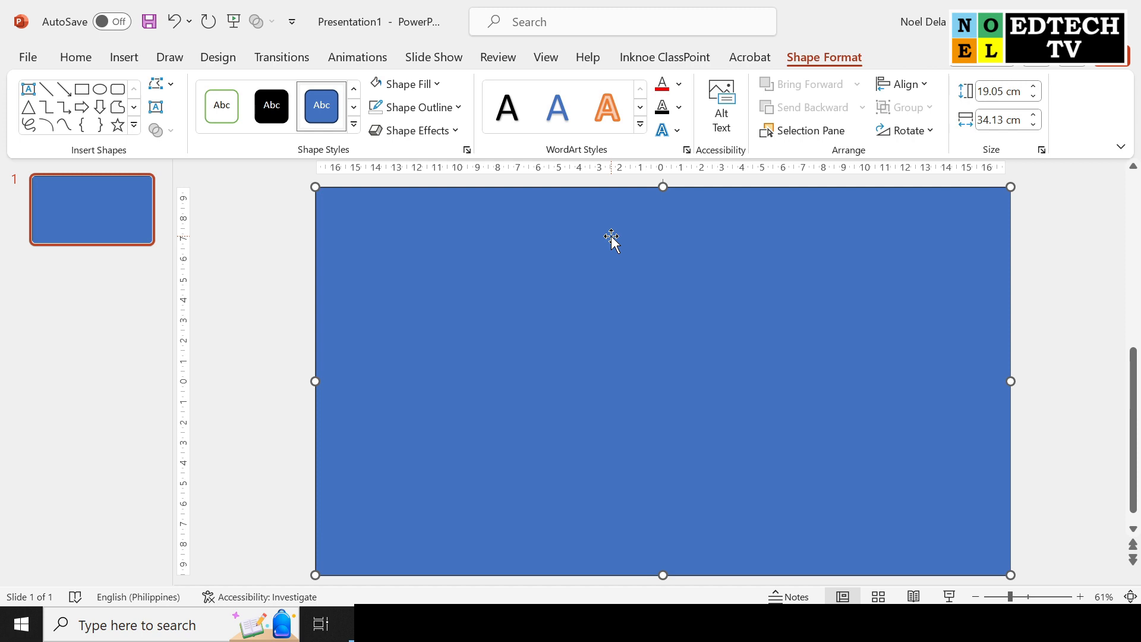
# Draw a tall rounded rectangle about 16.12 cm high and 6.6 cm wide on the slide and round its corners fully into a pill
pyautogui.click(124, 59)
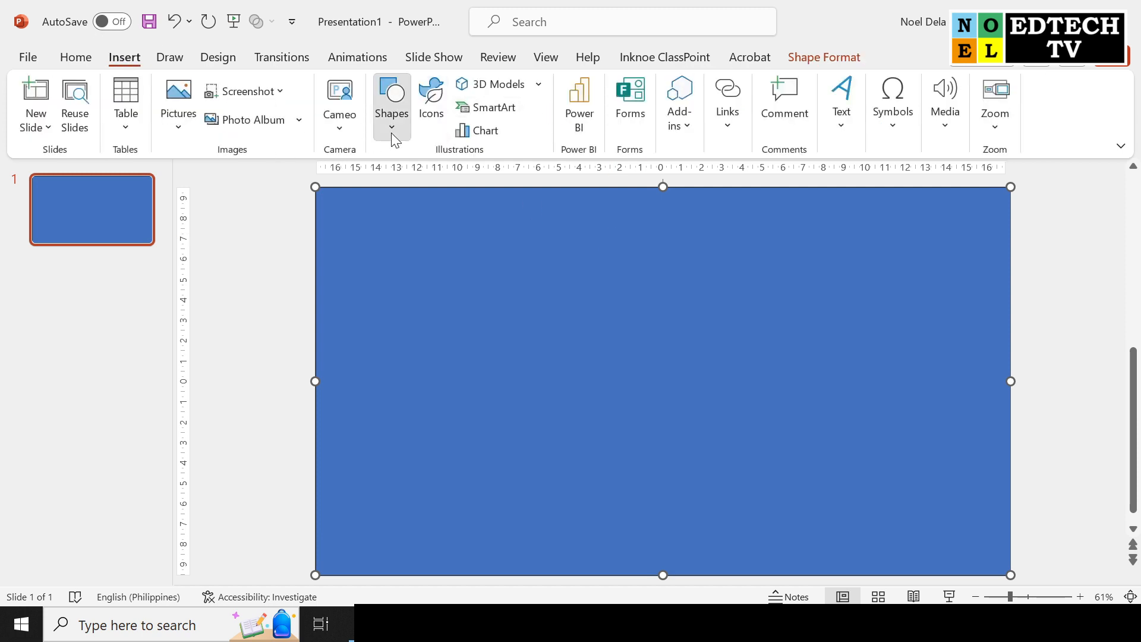
pyautogui.click(391, 133)
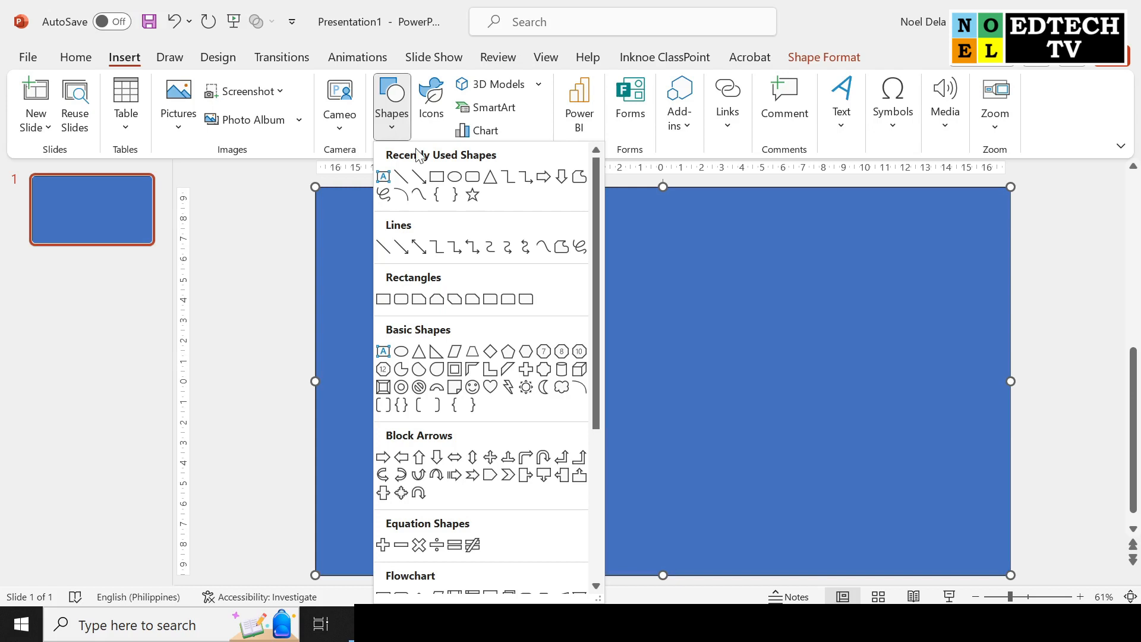
pyautogui.click(472, 178)
pyautogui.moveTo(477, 220); pyautogui.dragTo(612, 551)
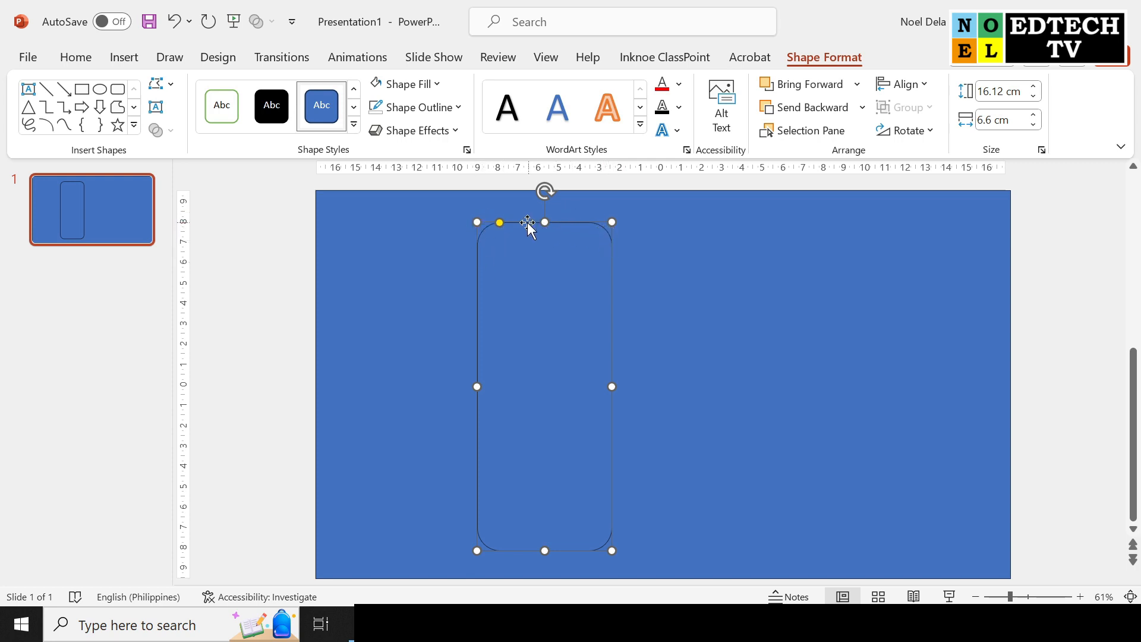
pyautogui.moveTo(501, 224); pyautogui.dragTo(561, 219)
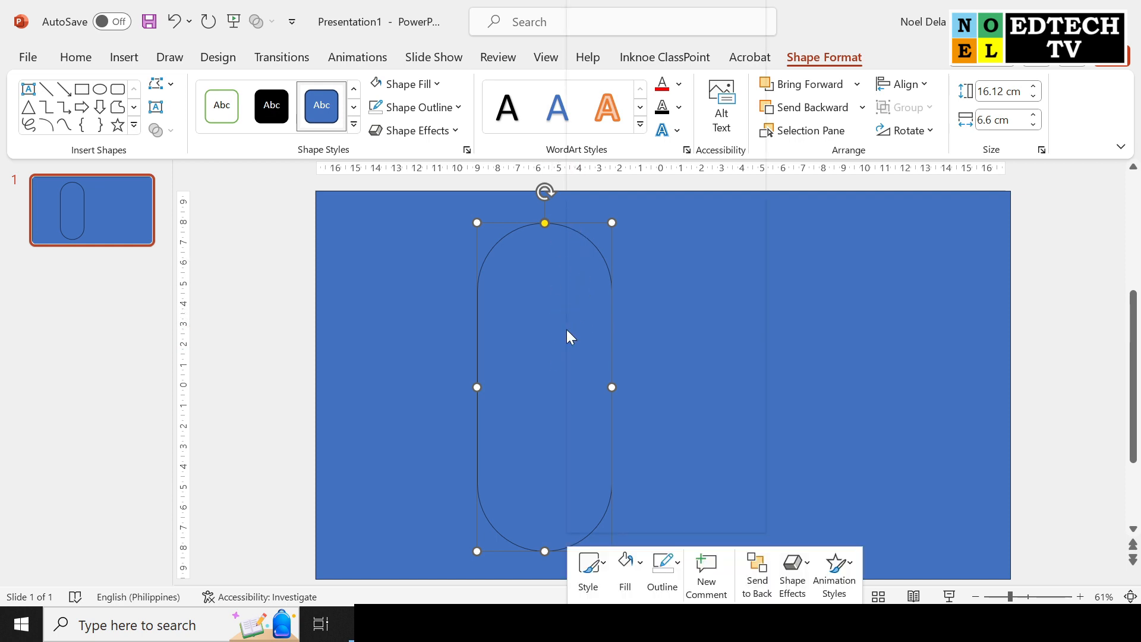
# Duplicate the pill shape twice and place the copies in a row to its right with narrow gaps
pyautogui.rightClick(566, 329)
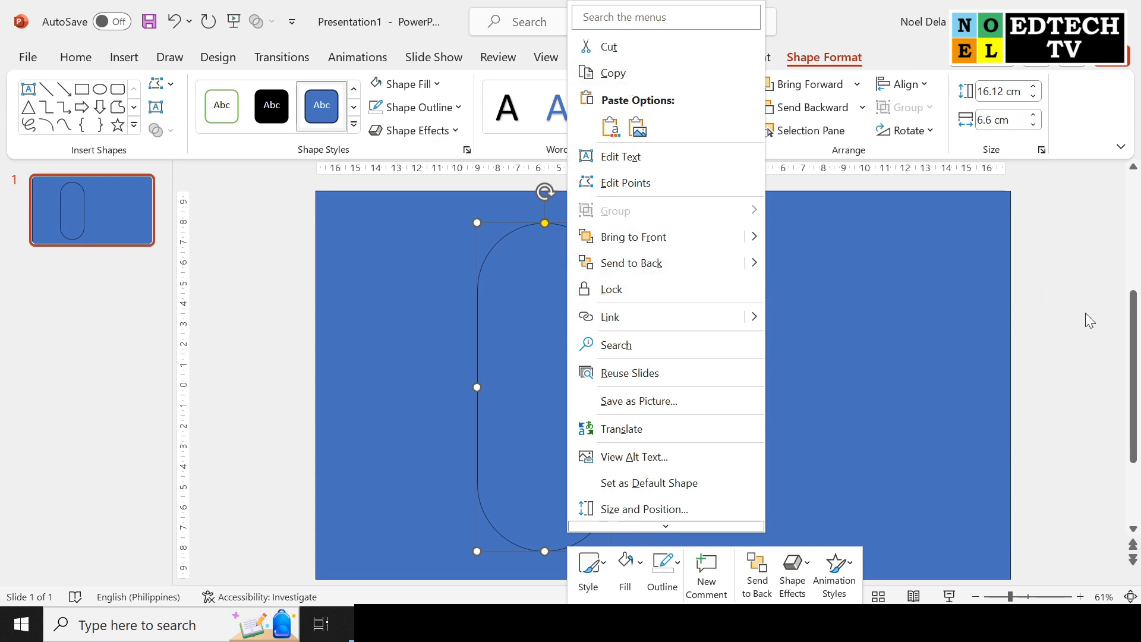
pyautogui.press('Escape')
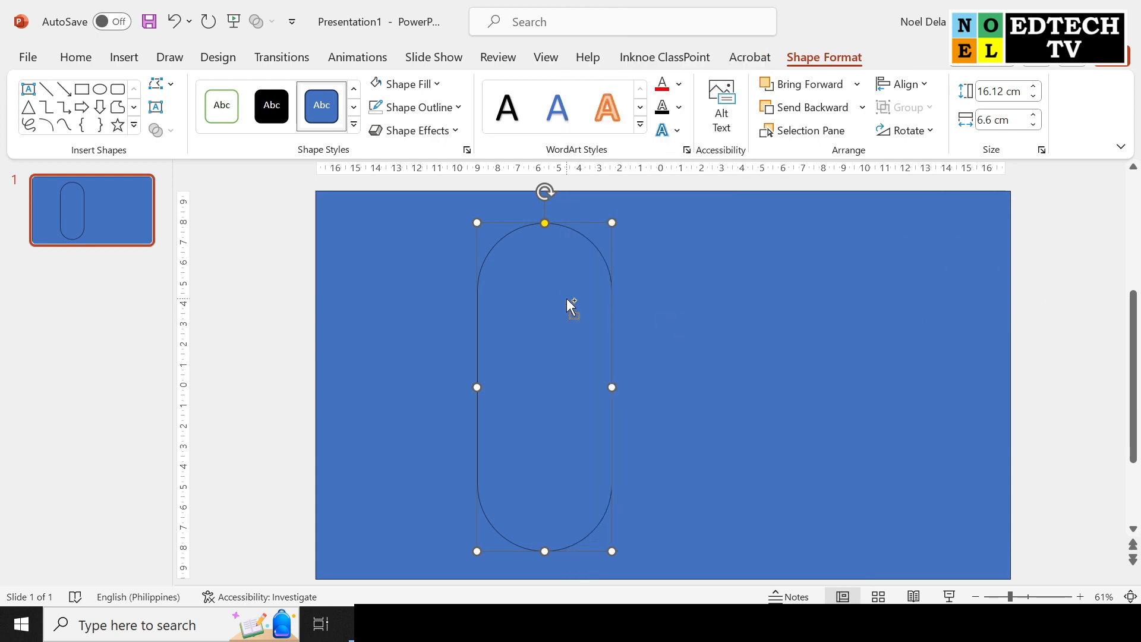
pyautogui.hotkey('ctrl', 'v')
pyautogui.moveTo(573, 305); pyautogui.dragTo(723, 286)
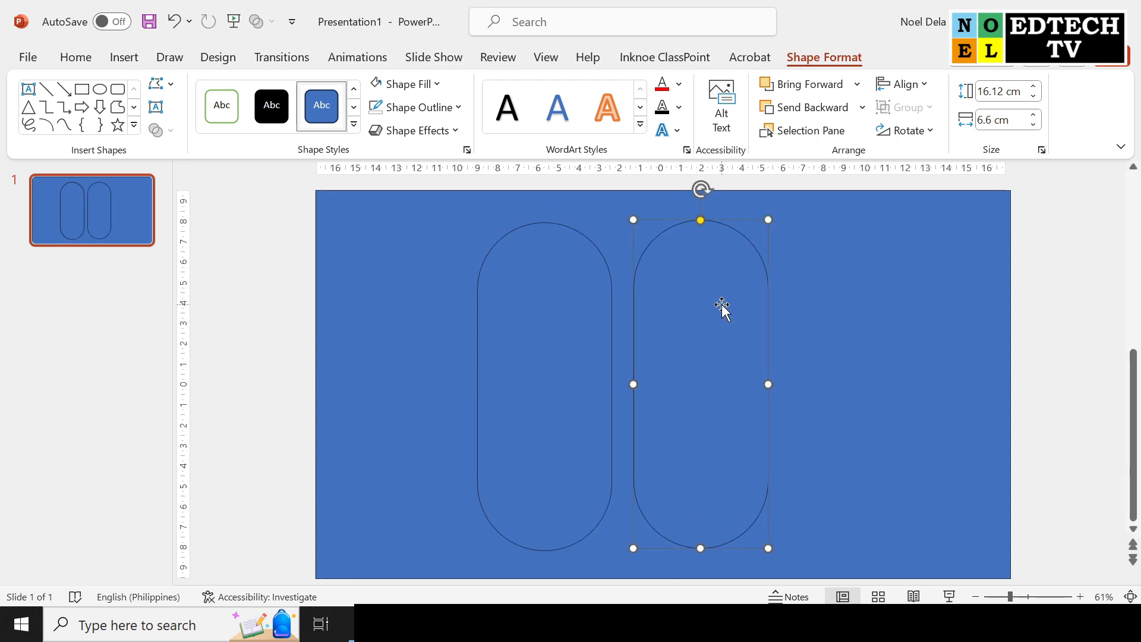
pyautogui.moveTo(722, 305); pyautogui.dragTo(871, 309)
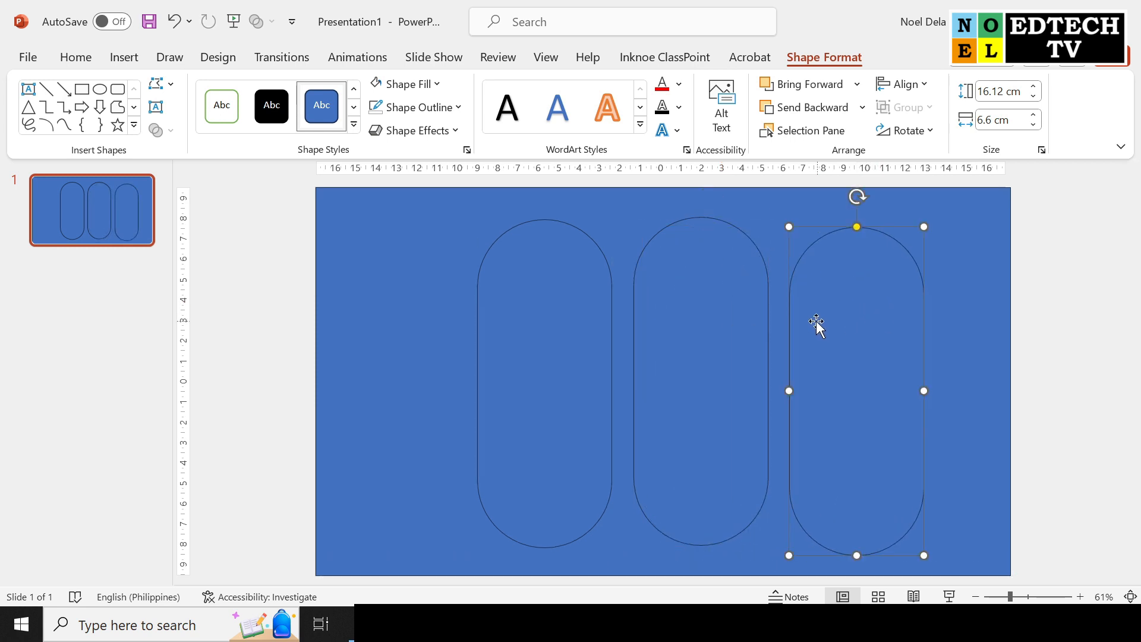
# Group the three pill shapes, leaving out the background rectangle
pyautogui.hotkey('ctrl', 'a')
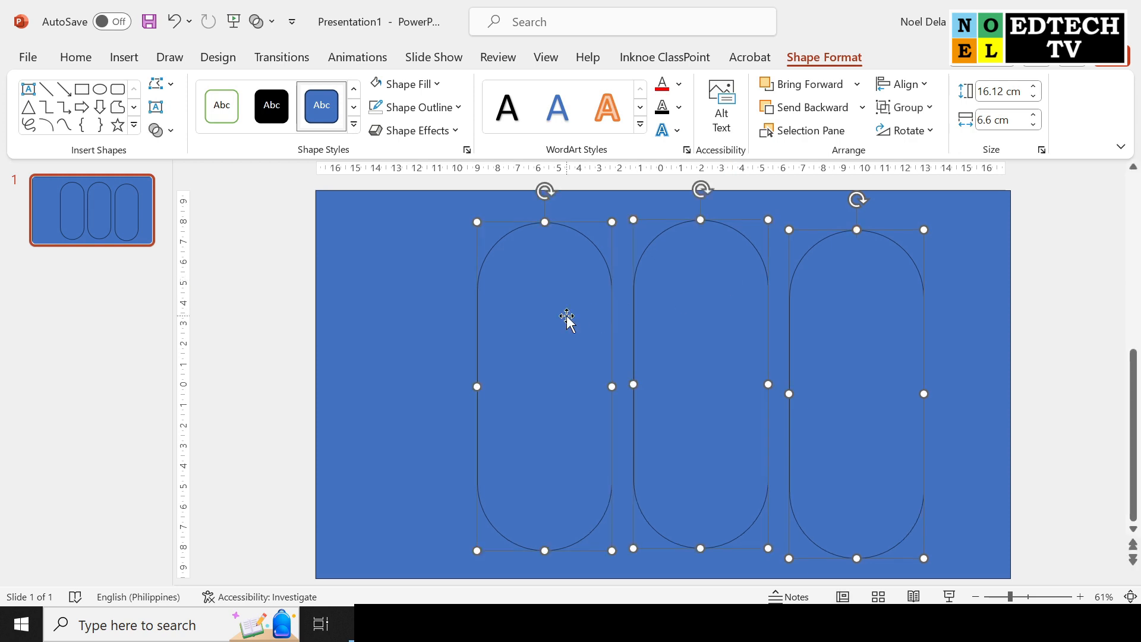
pyautogui.rightClick(568, 320)
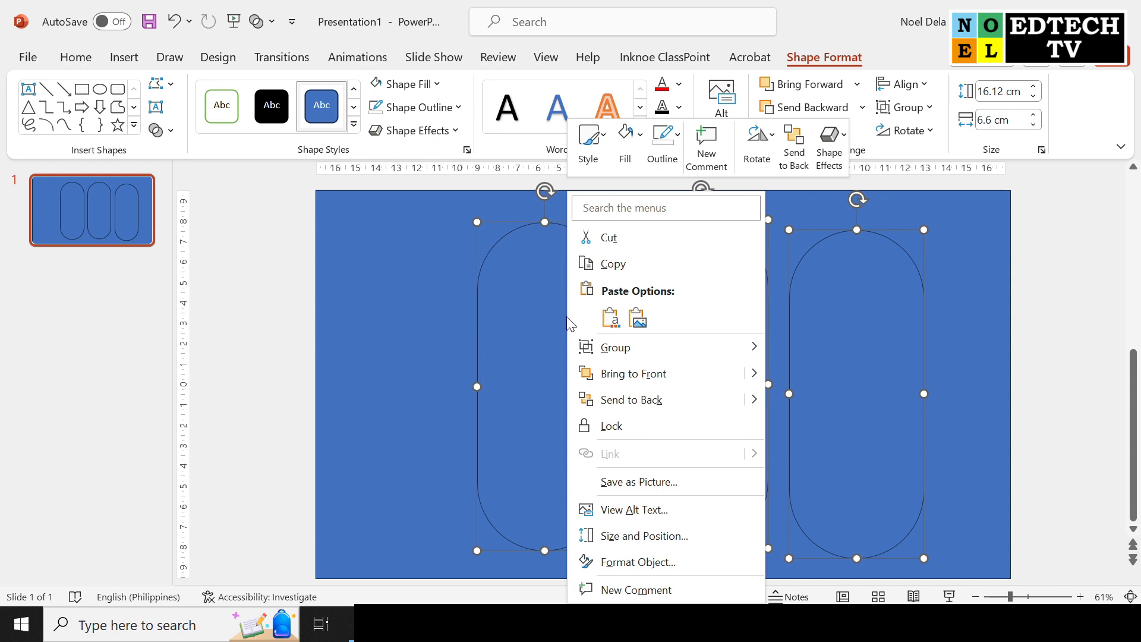
pyautogui.moveTo(661, 361)
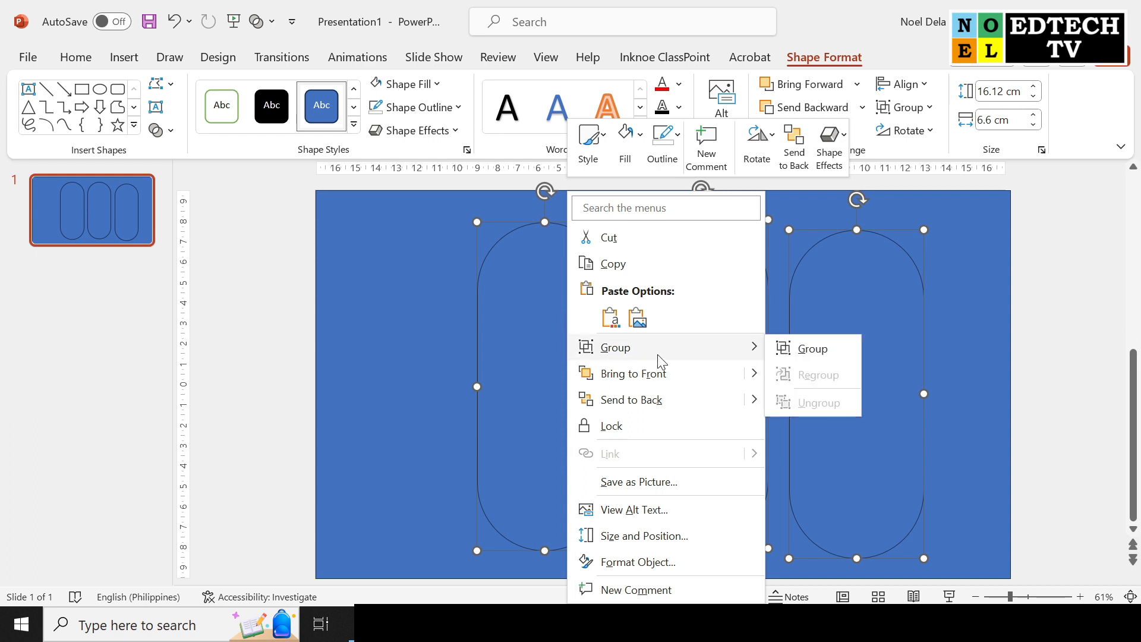
pyautogui.click(813, 349)
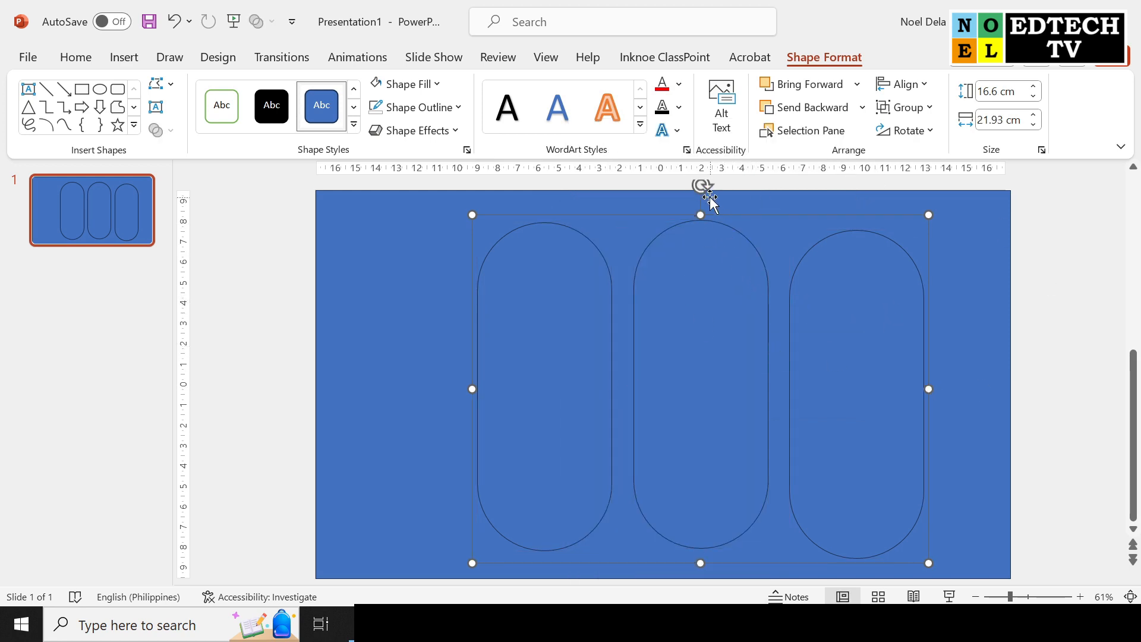
# Rotate the pill group clockwise to a diagonal and move it over the slide's upper-right corner, partly beyond the edges
pyautogui.moveTo(710, 223); pyautogui.dragTo(711, 234)
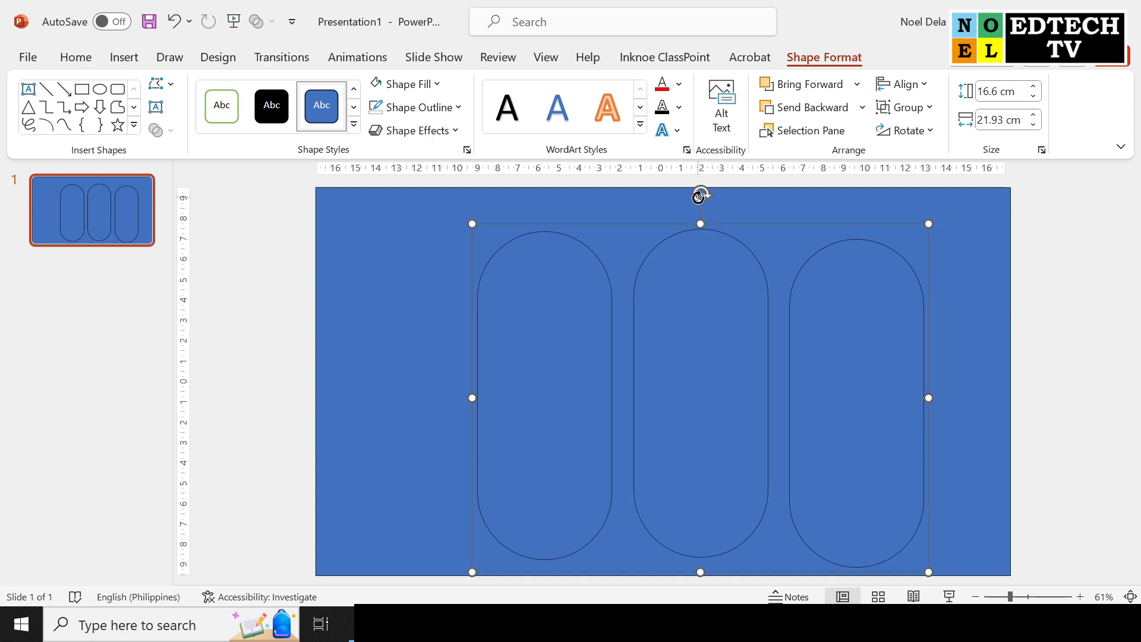
pyautogui.moveTo(703, 197); pyautogui.dragTo(908, 213)
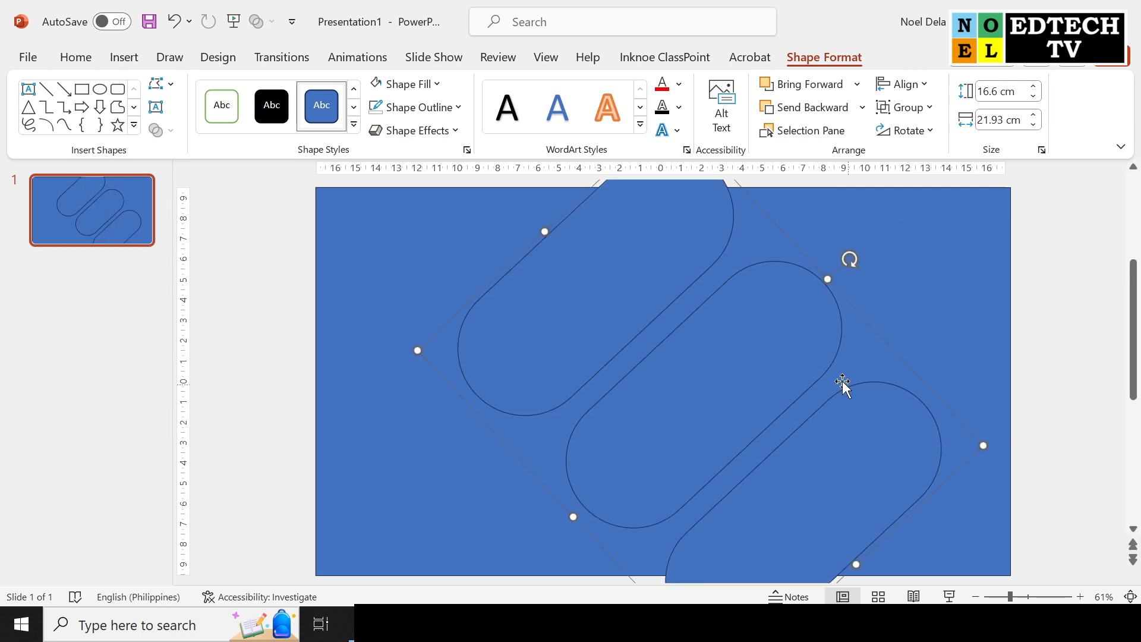
pyautogui.moveTo(723, 387); pyautogui.dragTo(904, 280)
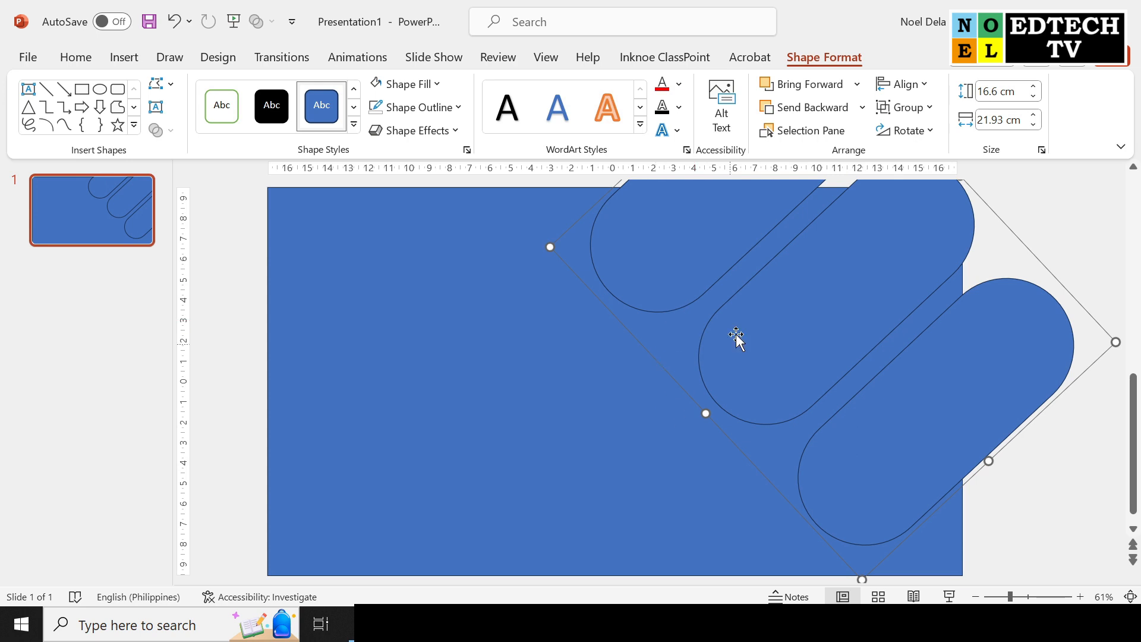
# Ungroup the three diagonal pill shapes and clear the selection
pyautogui.rightClick(773, 294)
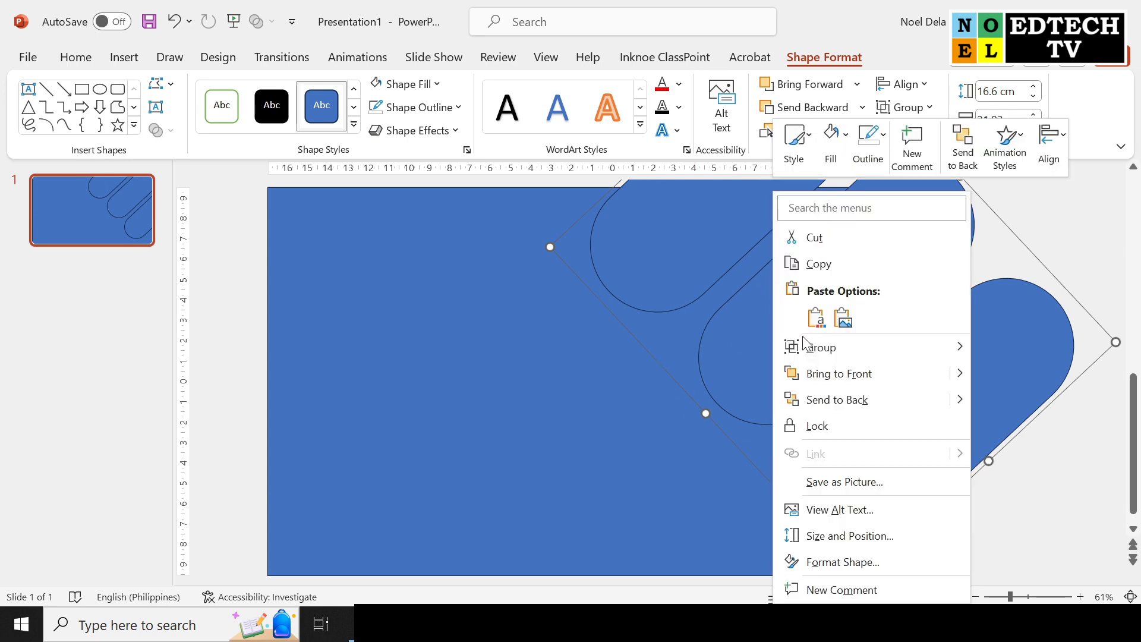
pyautogui.moveTo(820, 348)
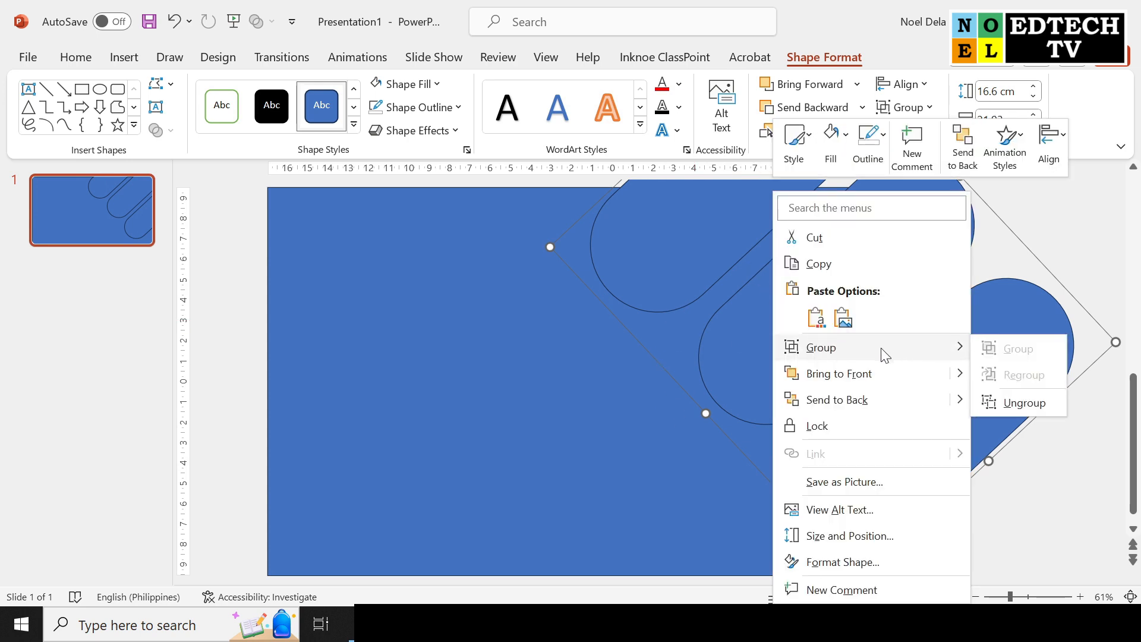
pyautogui.click(1010, 404)
pyautogui.click(1079, 218)
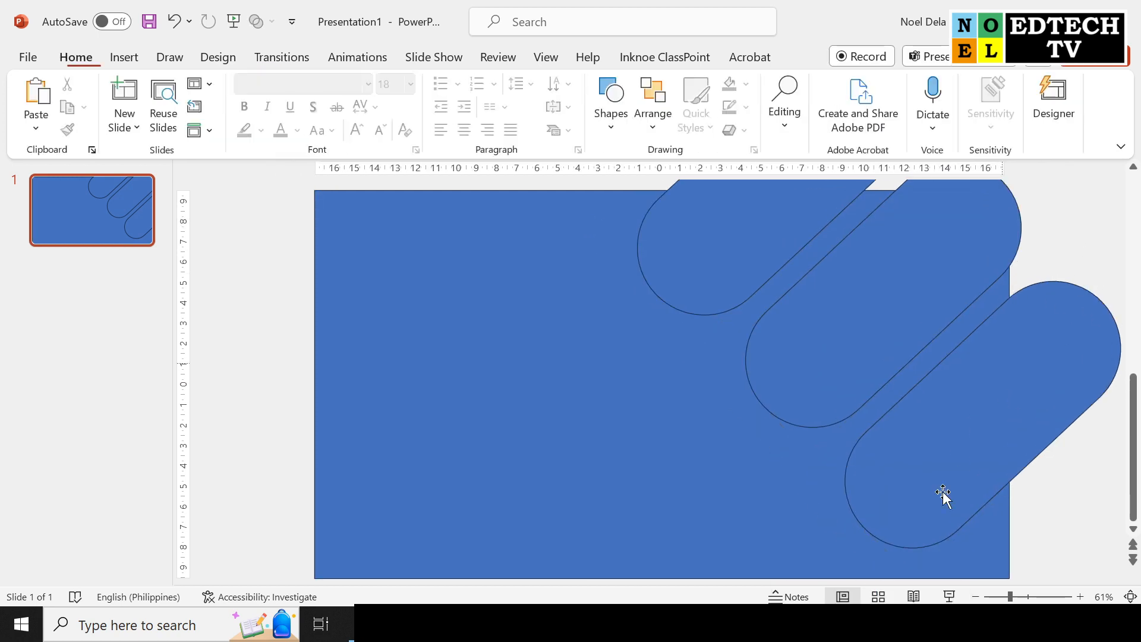
# Stretch the lower-left ends of the middle pill to about 26 cm long and the upper-left pill to about 21.4 cm
pyautogui.click(925, 505)
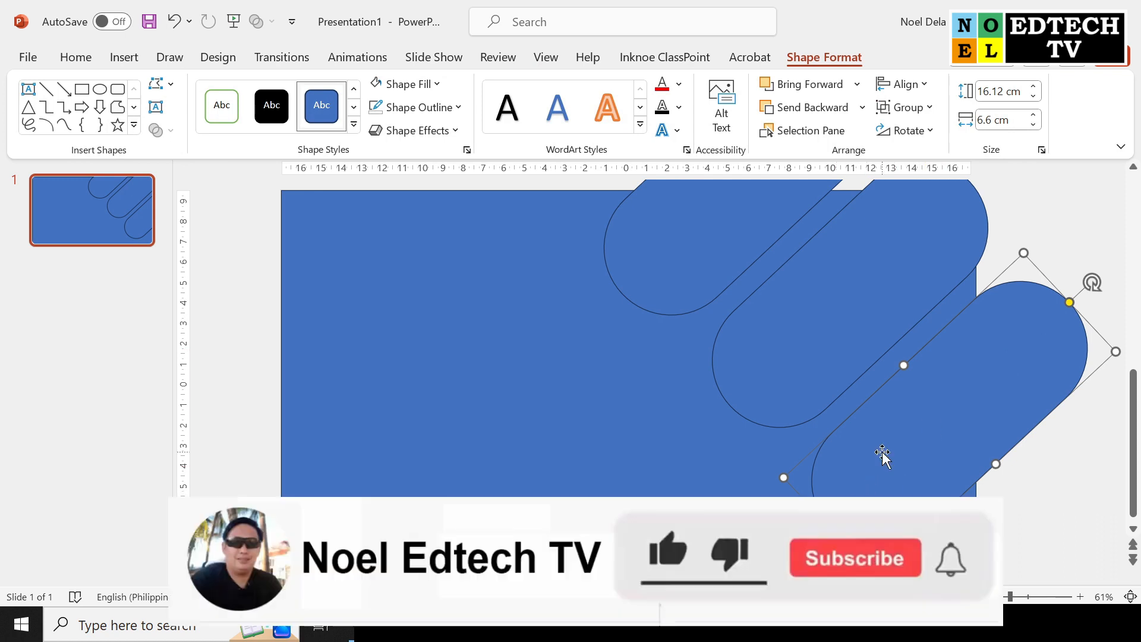
pyautogui.click(884, 275)
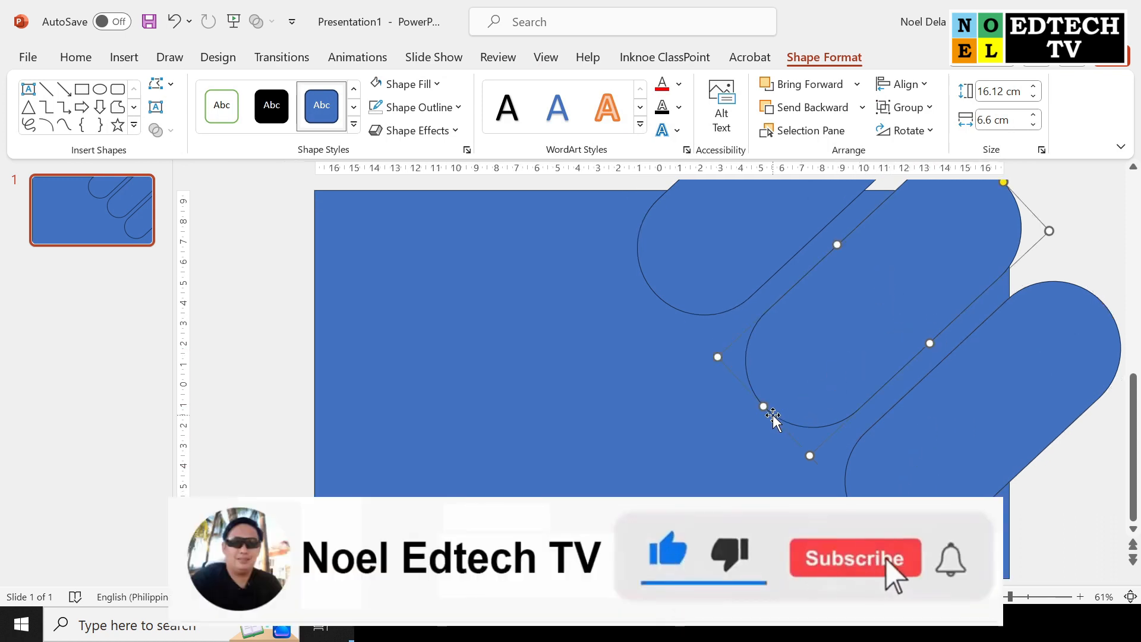
pyautogui.moveTo(764, 408); pyautogui.dragTo(654, 589)
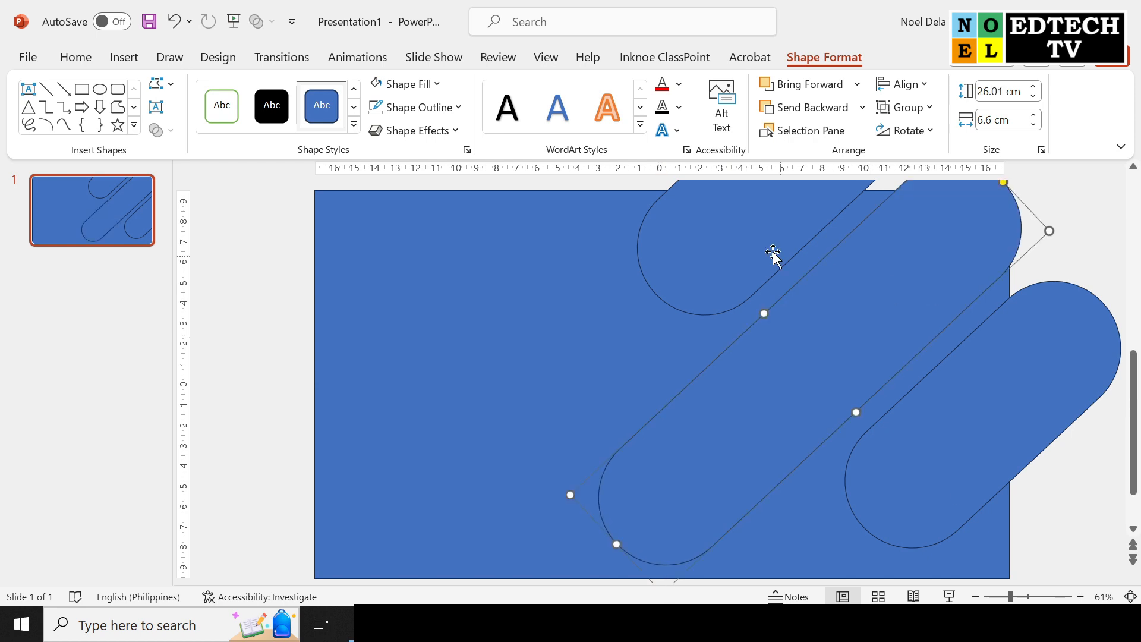
pyautogui.moveTo(641, 319); pyautogui.dragTo(588, 384)
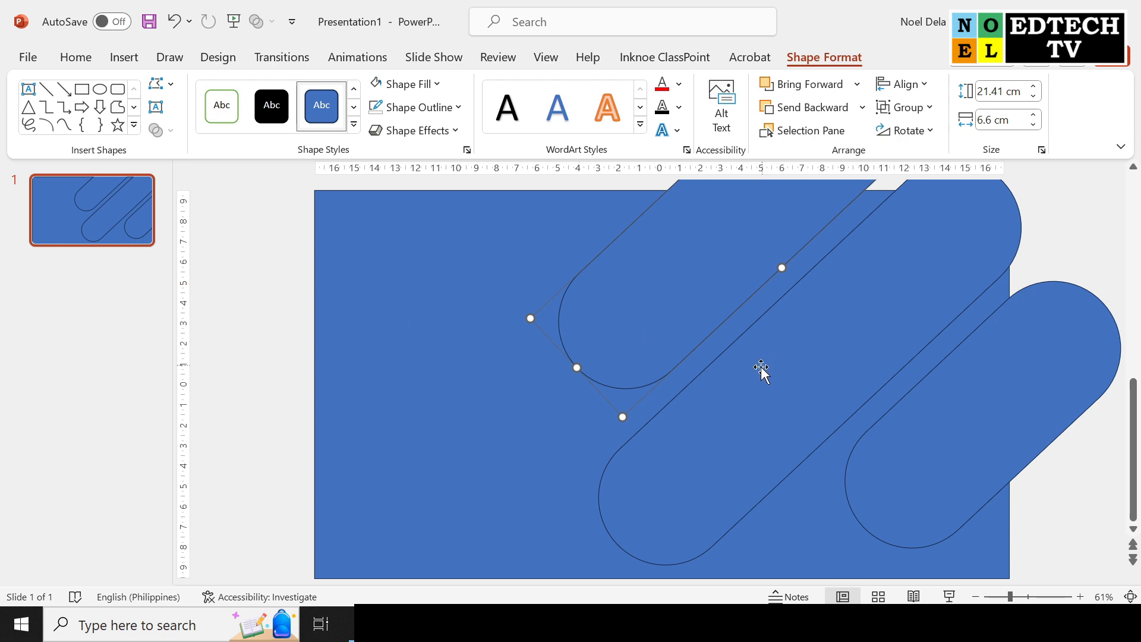
# Select all three pills plus the background rectangle and remove their outlines
pyautogui.keyDown('shift'); pyautogui.click(816, 362); pyautogui.keyUp('shift')
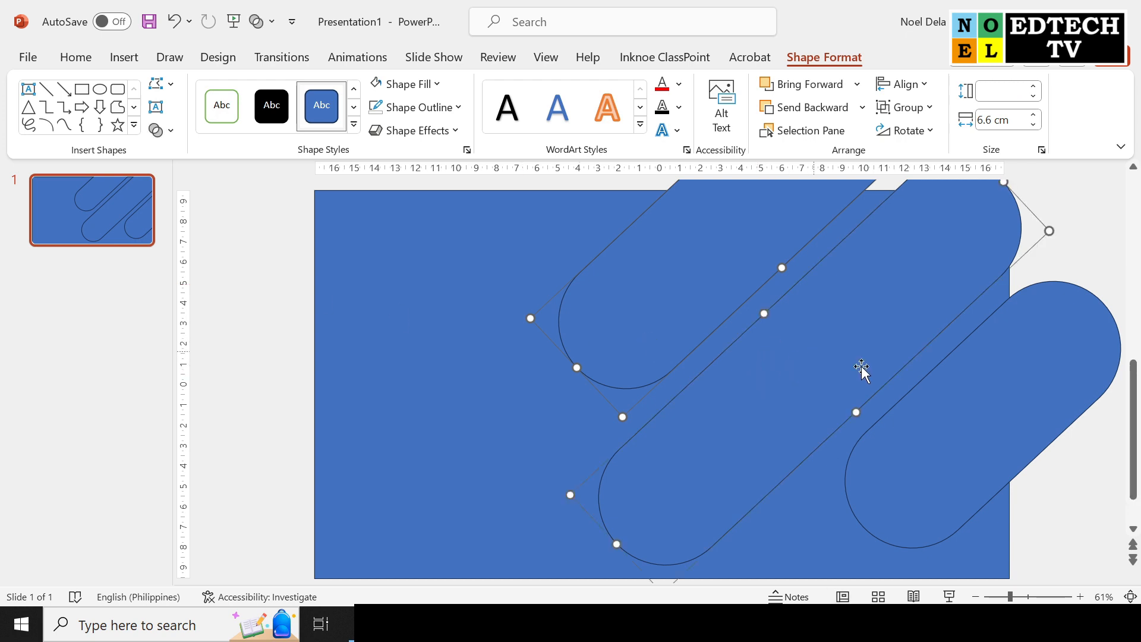
pyautogui.keyDown('shift'); pyautogui.click(1002, 404); pyautogui.keyUp('shift')
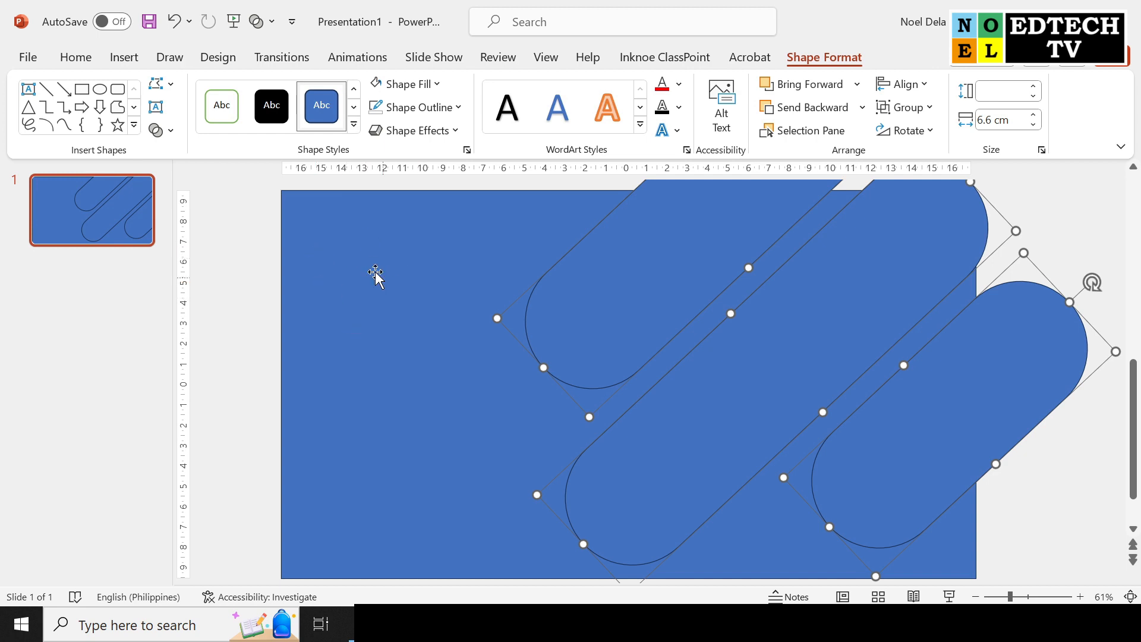
pyautogui.keyDown('shift'); pyautogui.click(364, 300); pyautogui.keyUp('shift')
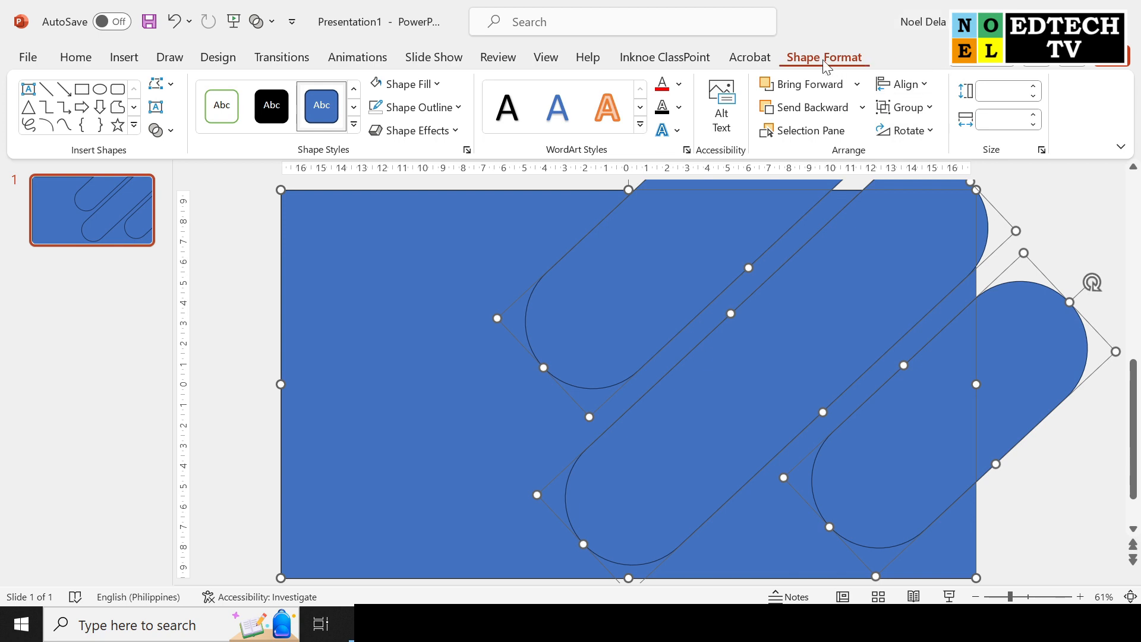
pyautogui.click(459, 108)
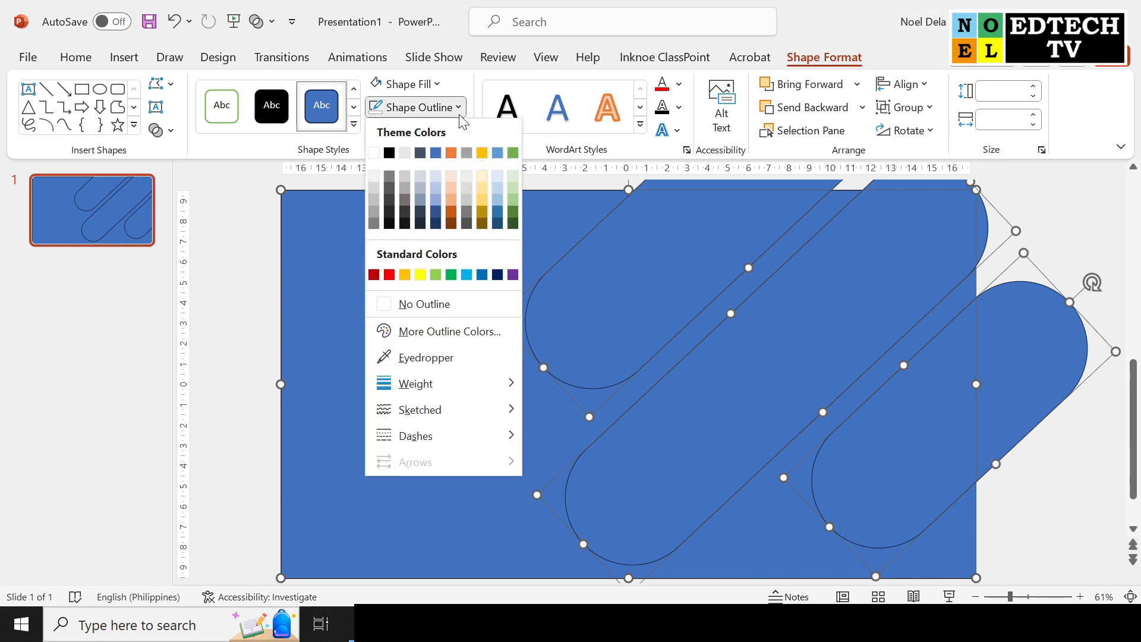
pyautogui.click(456, 308)
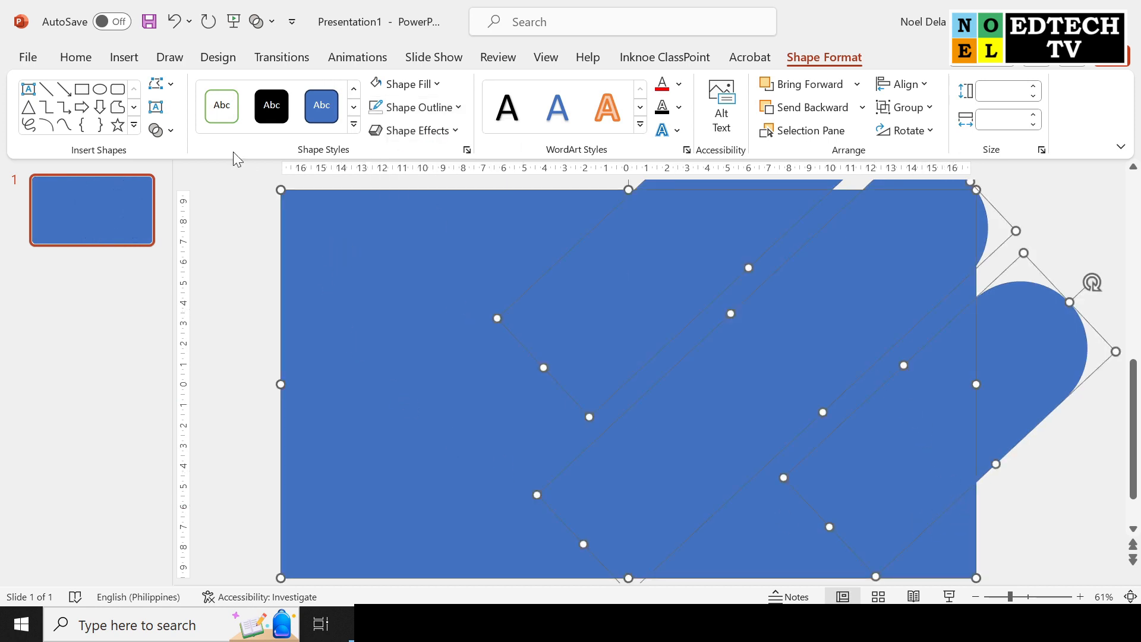
# Merge the selected pills and background rectangle with Combine, and deselect the merged shape
pyautogui.click(169, 130)
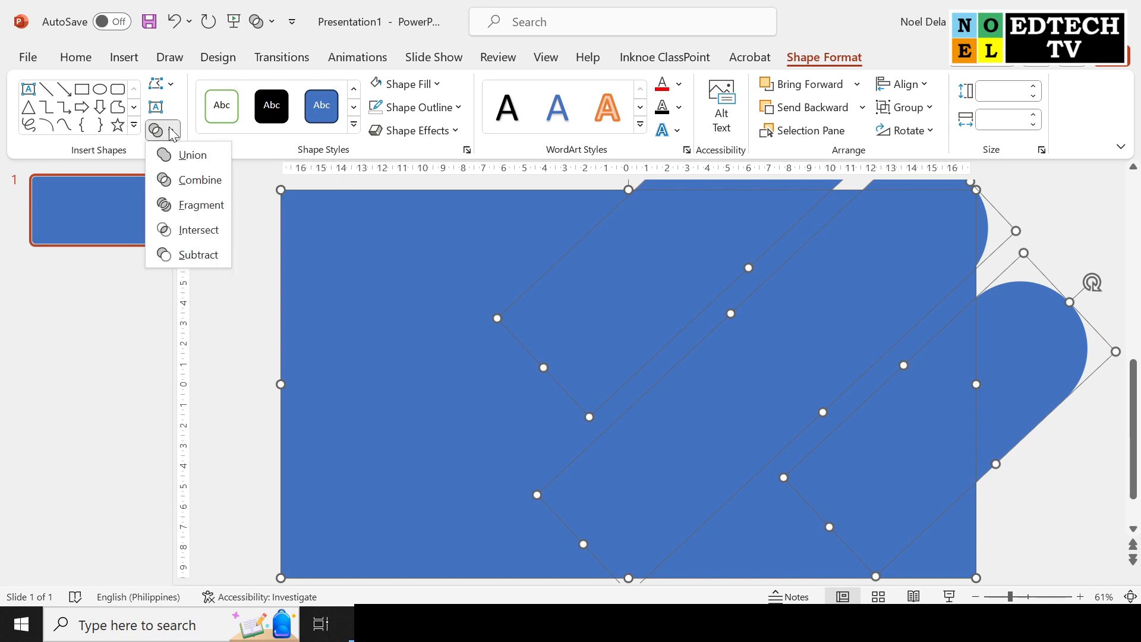
pyautogui.click(202, 182)
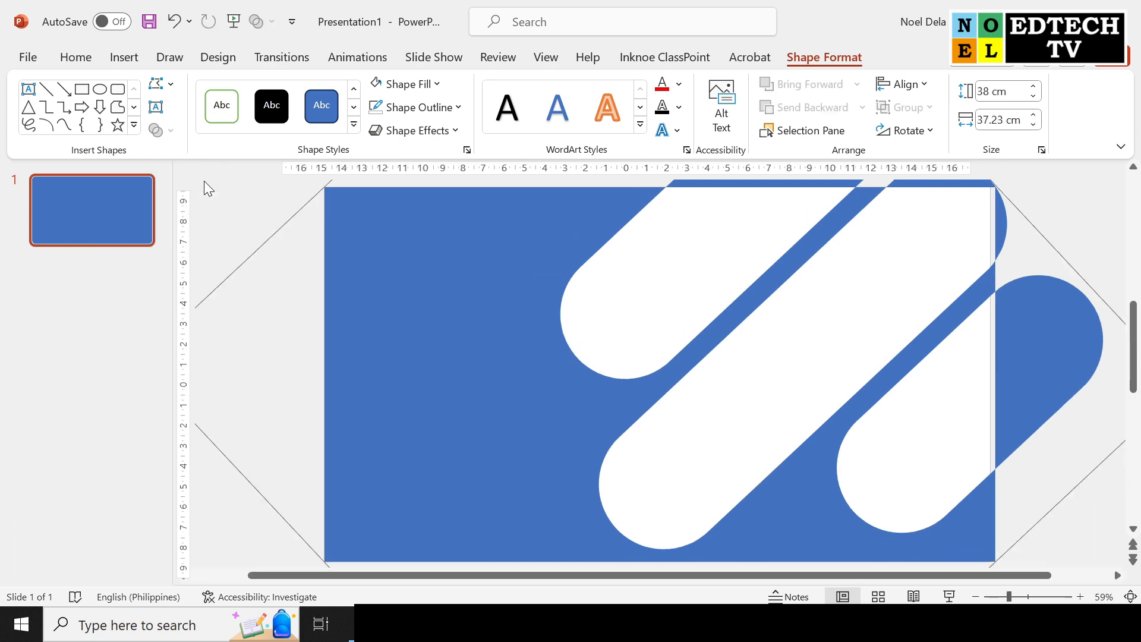
pyautogui.click(1081, 187)
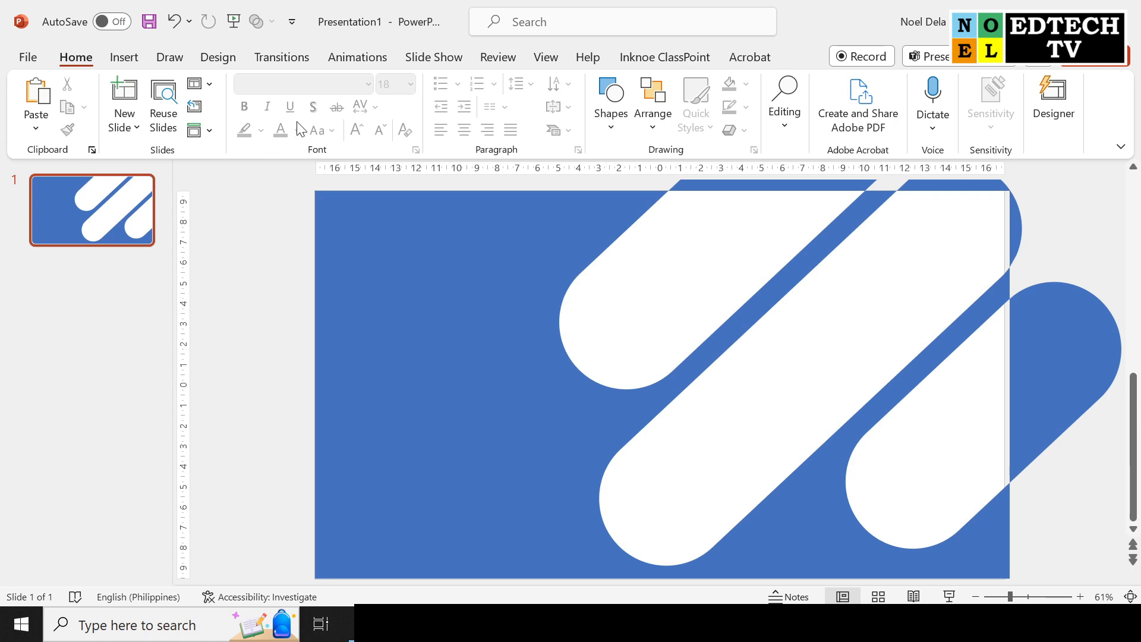
# Insert the picture MAKATI CITY.jpg from the Desktop folder onto the slide
pyautogui.click(127, 59)
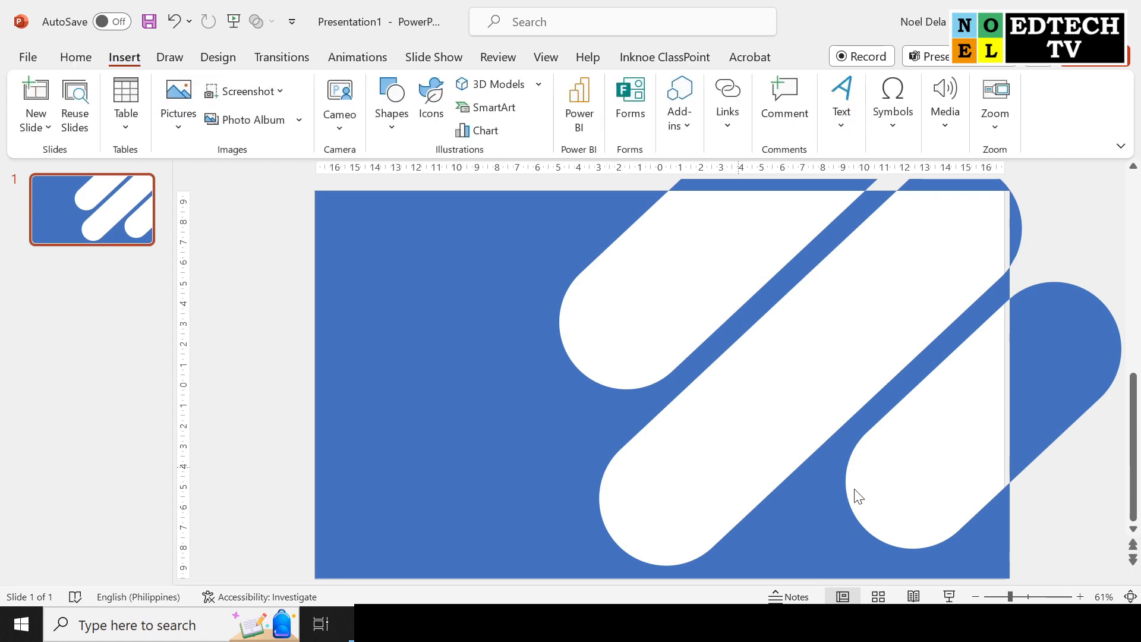
pyautogui.click(187, 130)
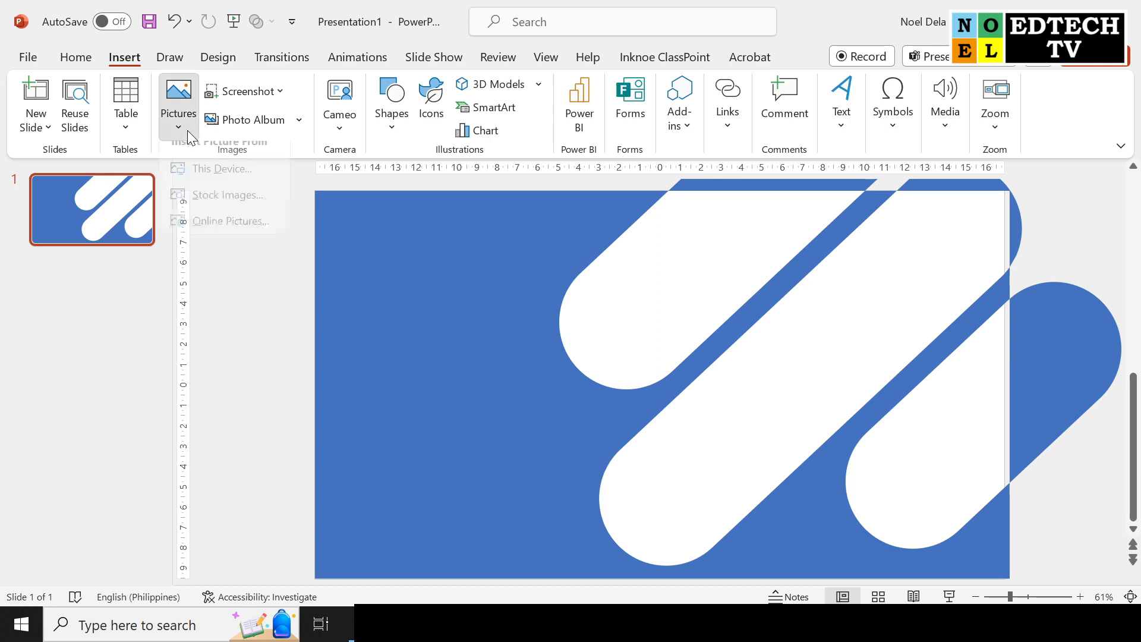
pyautogui.click(224, 189)
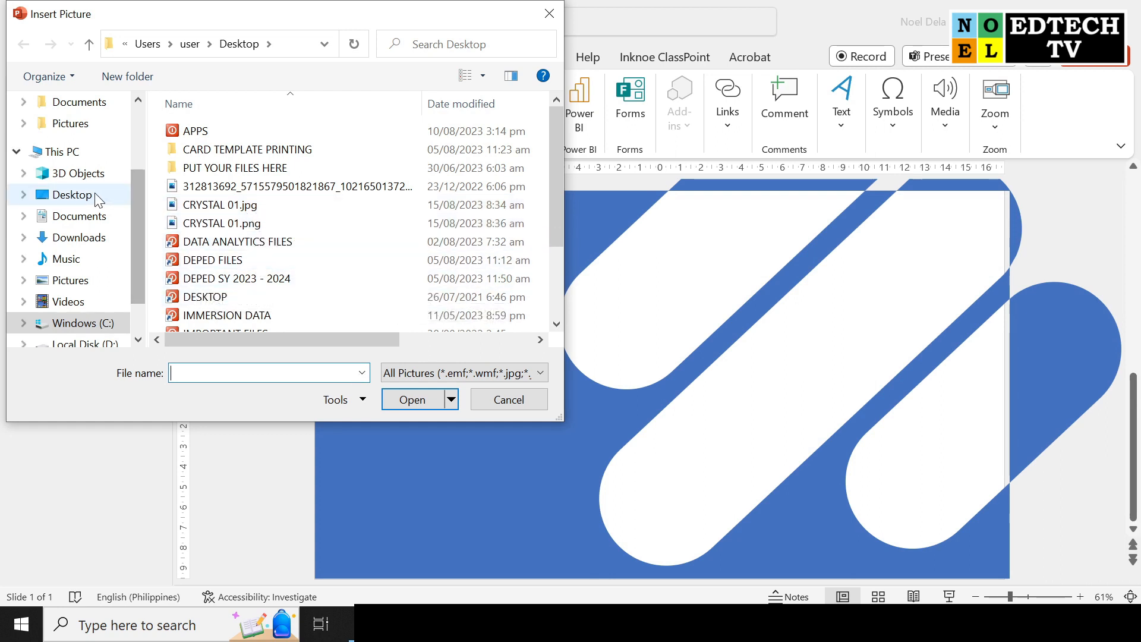
pyautogui.click(77, 195)
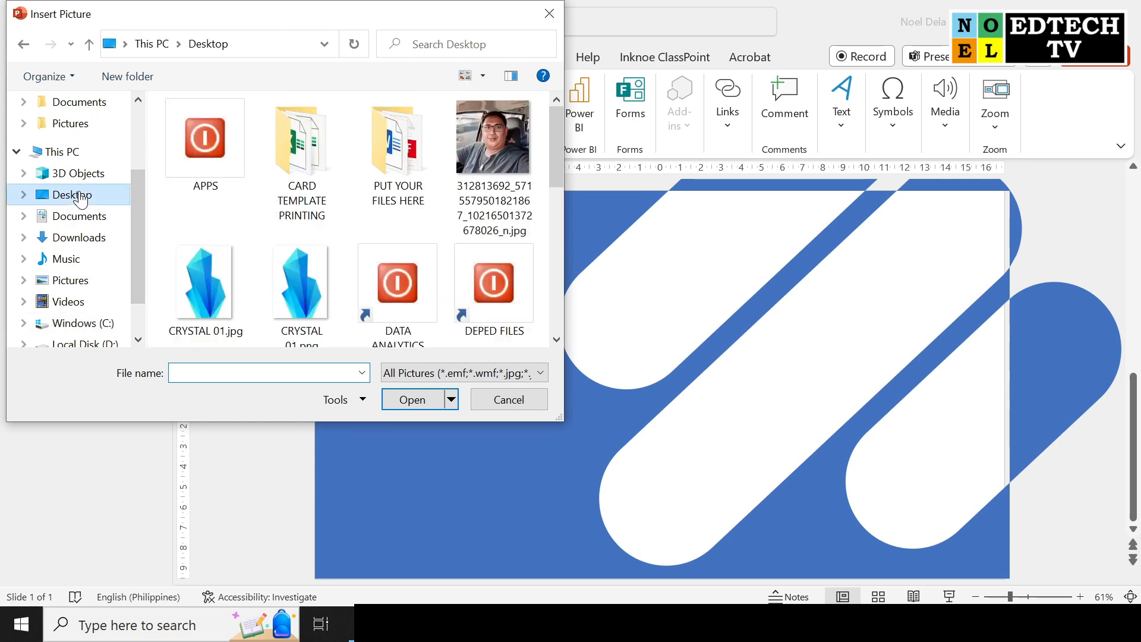
pyautogui.moveTo(559, 140); pyautogui.dragTo(555, 230)
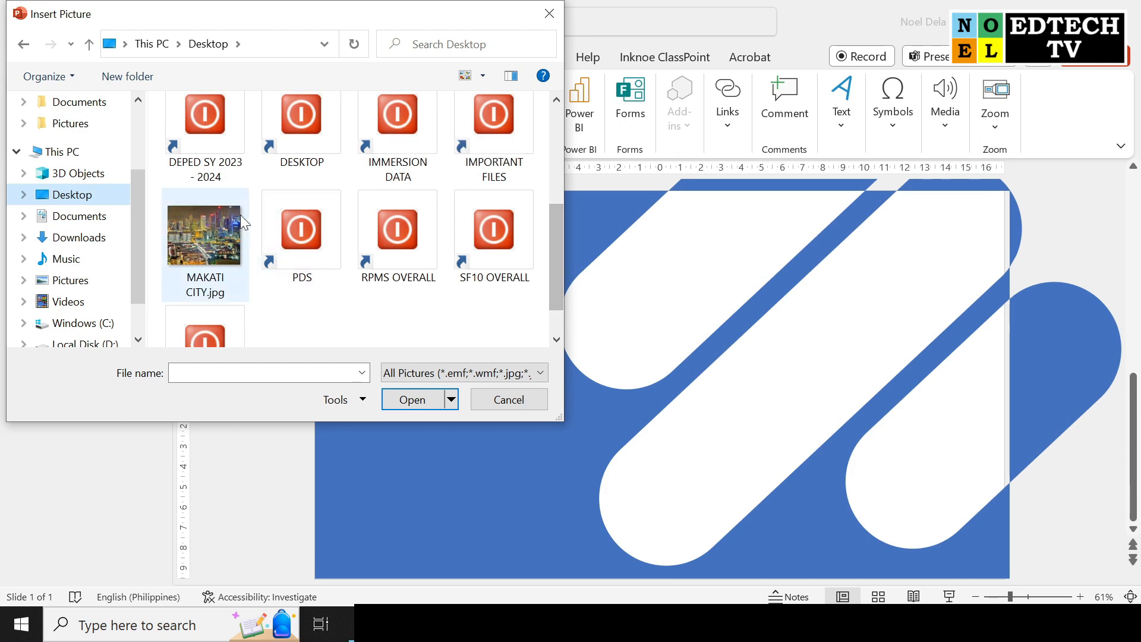
pyautogui.click(212, 237)
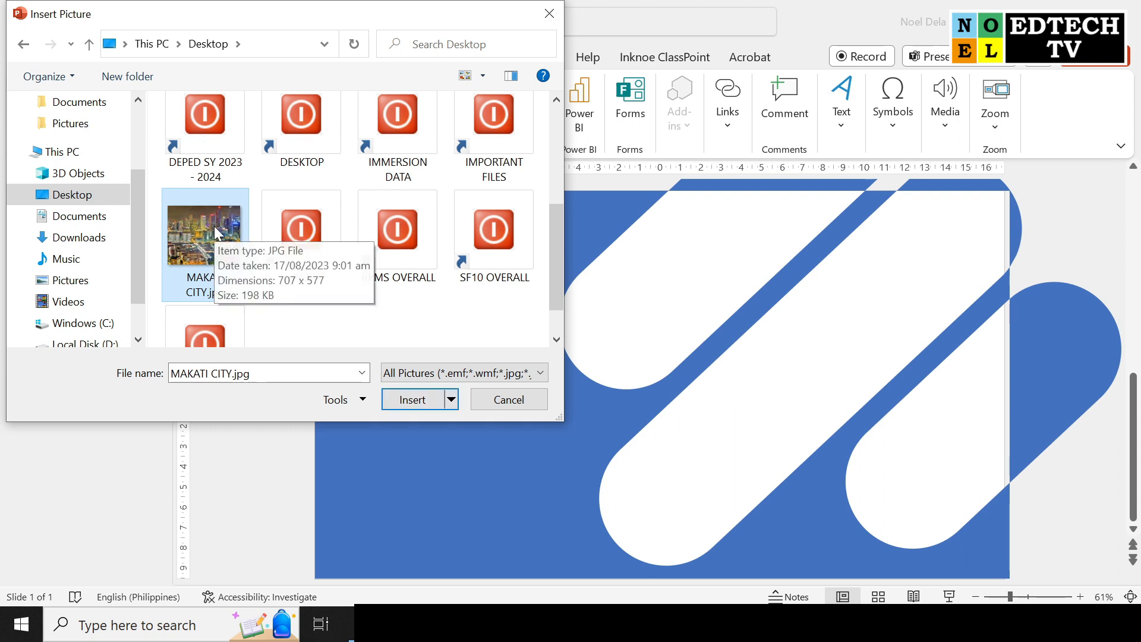
pyautogui.click(415, 400)
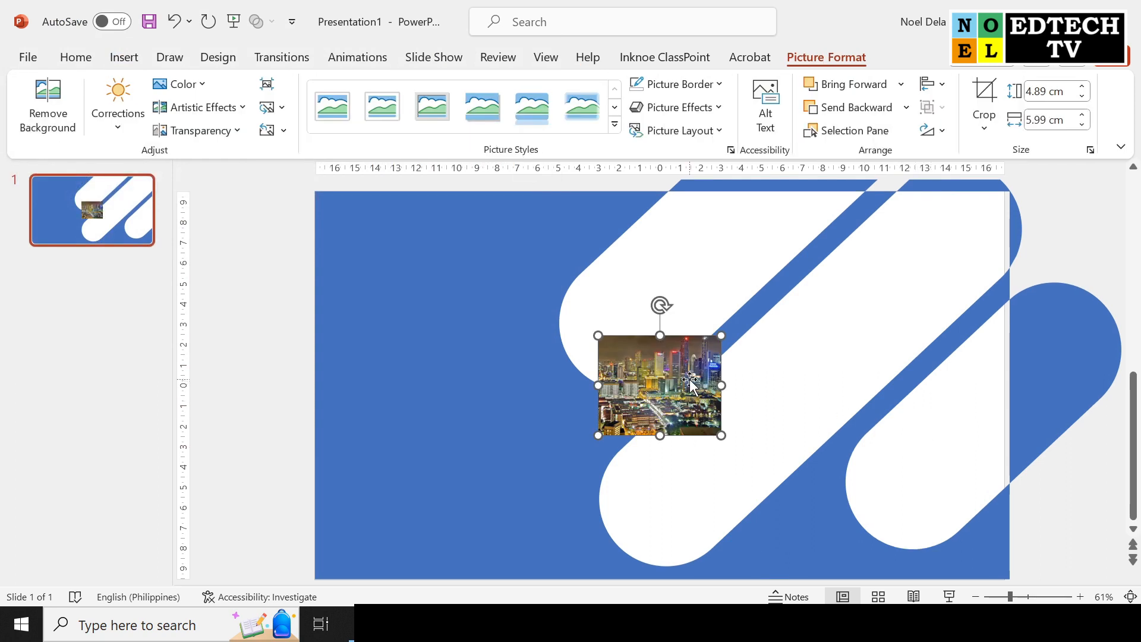
# Align the city picture to the slide's upper-left corner and enlarge it to about 34.19 cm wide, spanning the slide
pyautogui.moveTo(692, 382); pyautogui.dragTo(412, 236)
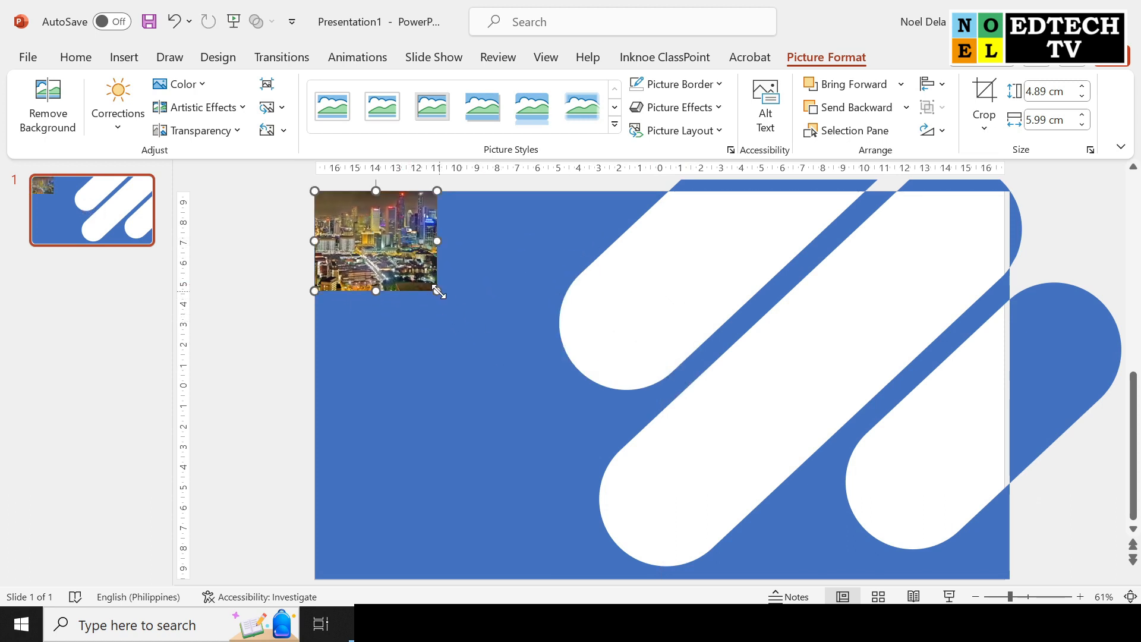
pyautogui.moveTo(438, 292); pyautogui.dragTo(1011, 582)
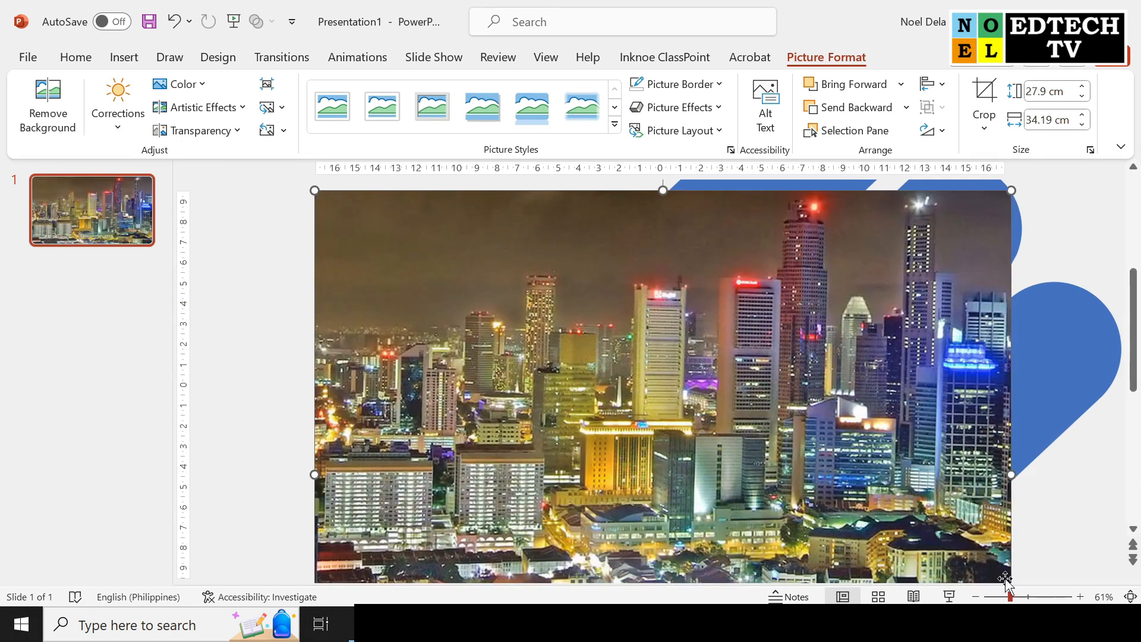
# Crop the lower part of the city picture to a height of 19.05 cm, matching the slide's bottom edge, and deselect it
pyautogui.moveTo(1135, 337); pyautogui.dragTo(1134, 369)
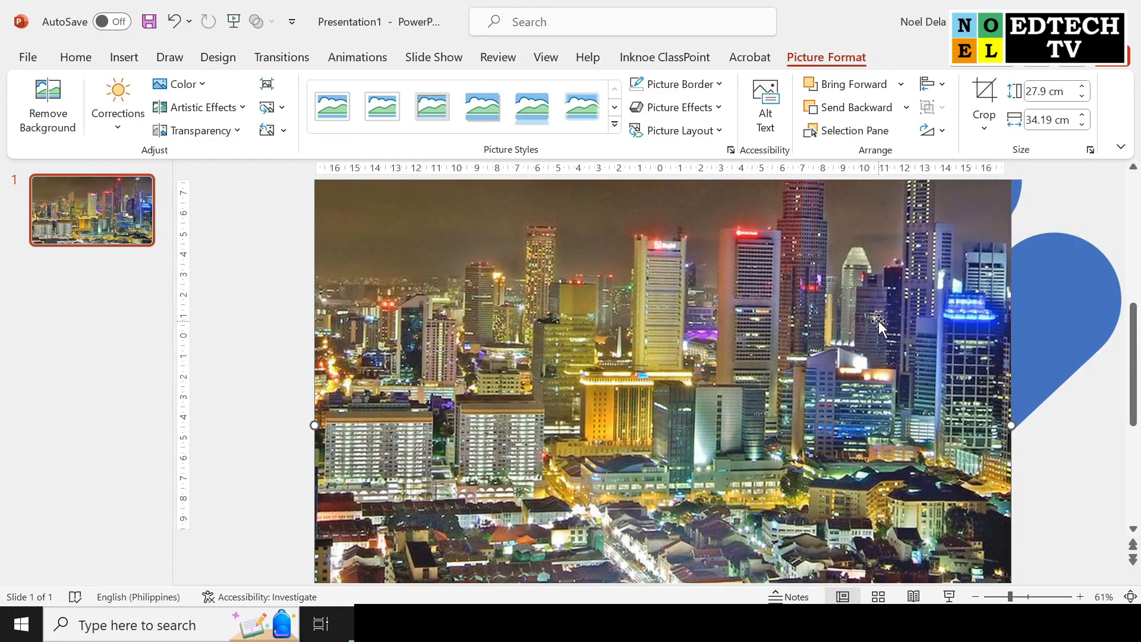
pyautogui.click(984, 98)
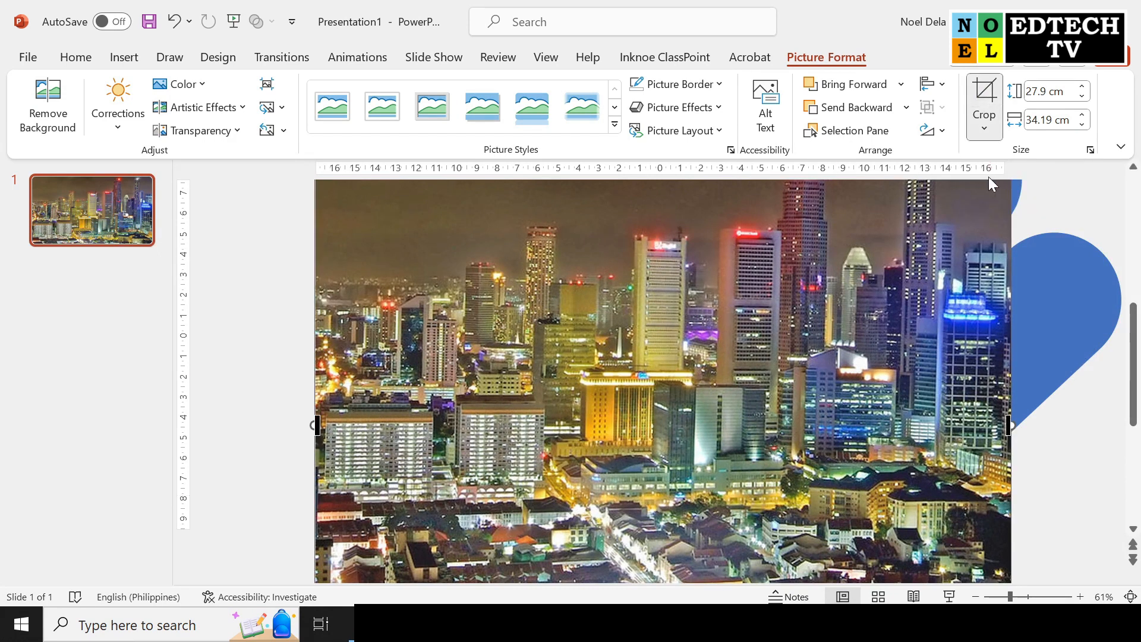
pyautogui.moveTo(1136, 329); pyautogui.dragTo(1136, 456)
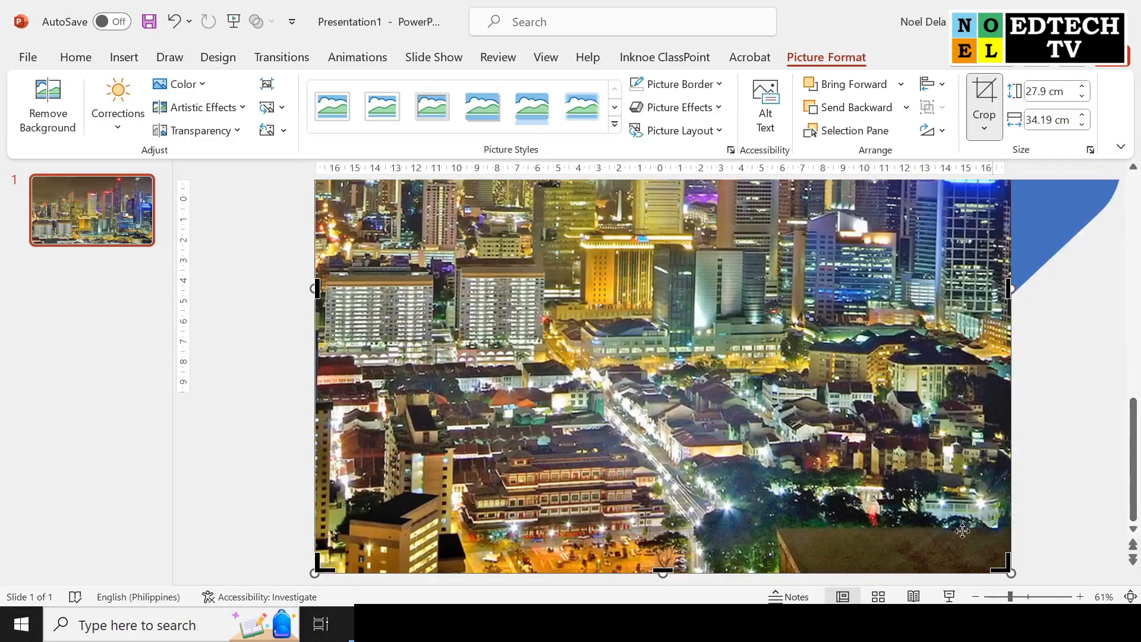
pyautogui.moveTo(664, 566); pyautogui.dragTo(711, 396)
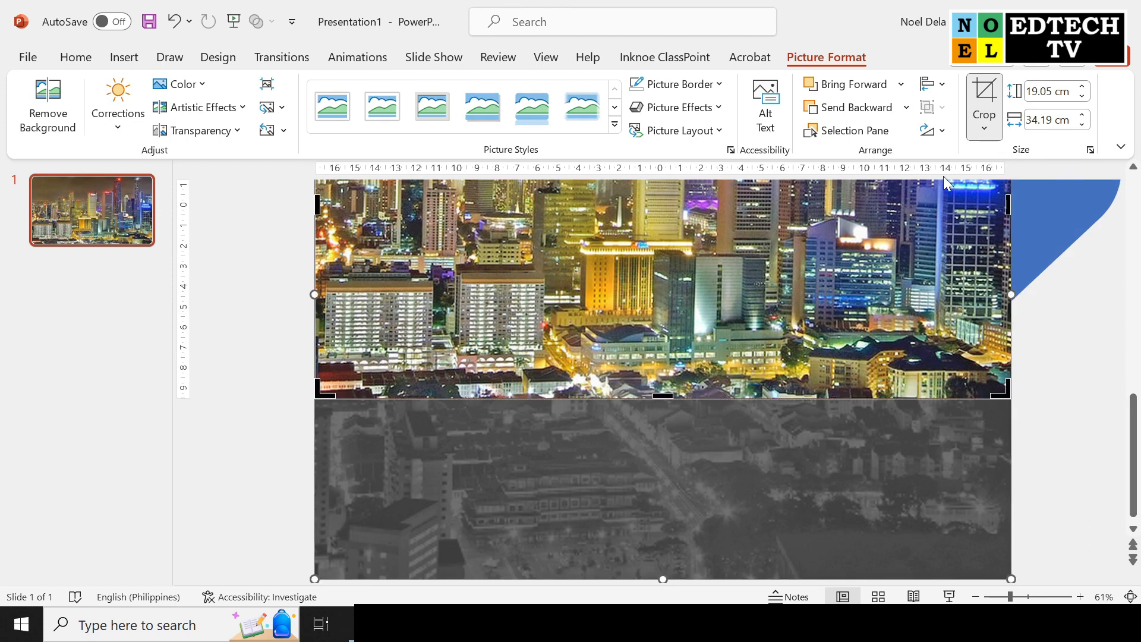
pyautogui.click(985, 100)
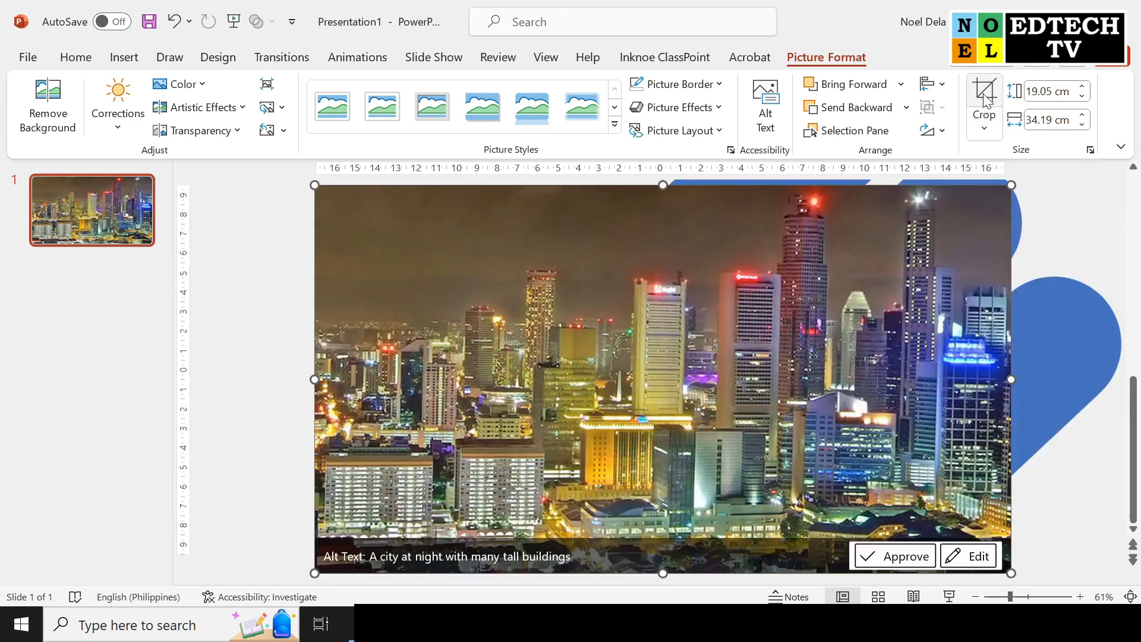
pyautogui.click(1070, 379)
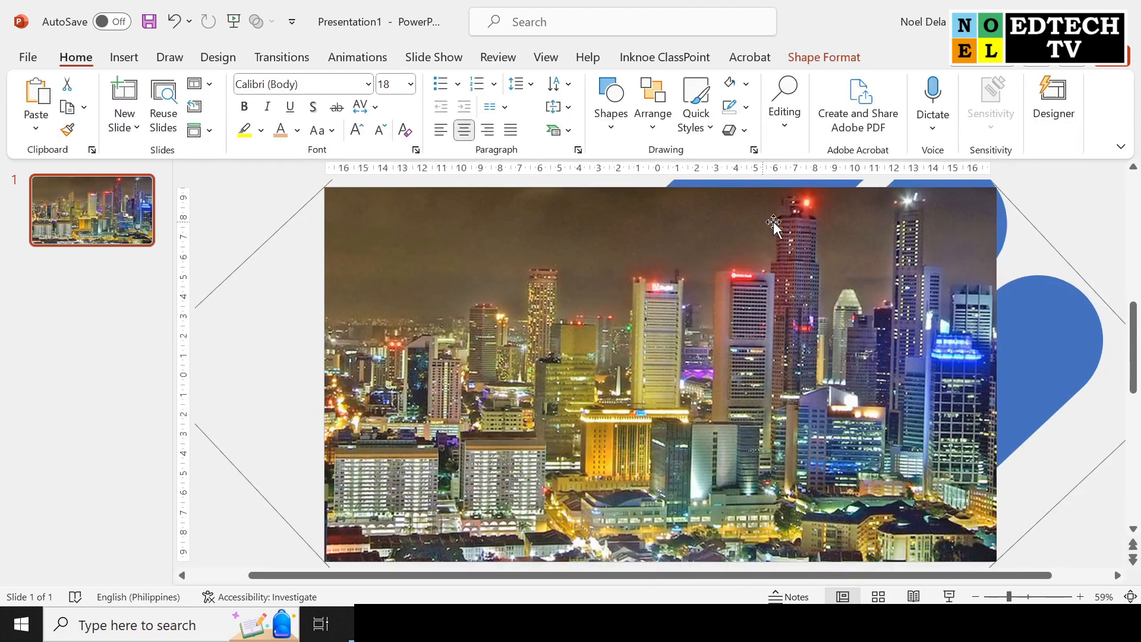
pyautogui.click(1093, 192)
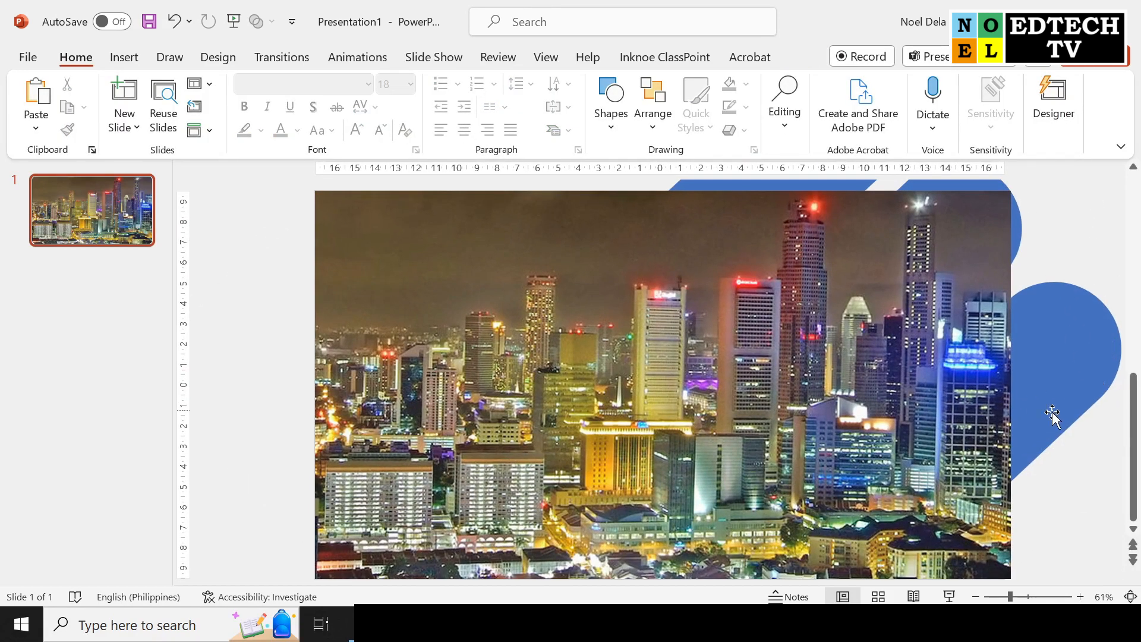
# Send the city picture to the back, behind the combined blue shape
pyautogui.click(543, 415)
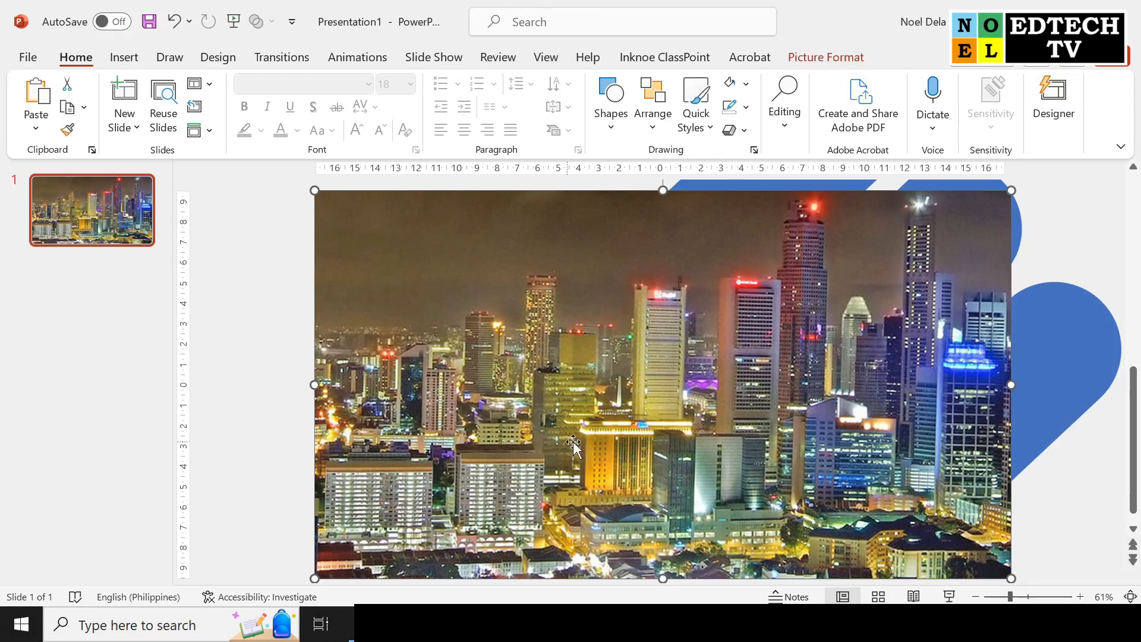
pyautogui.rightClick(538, 278)
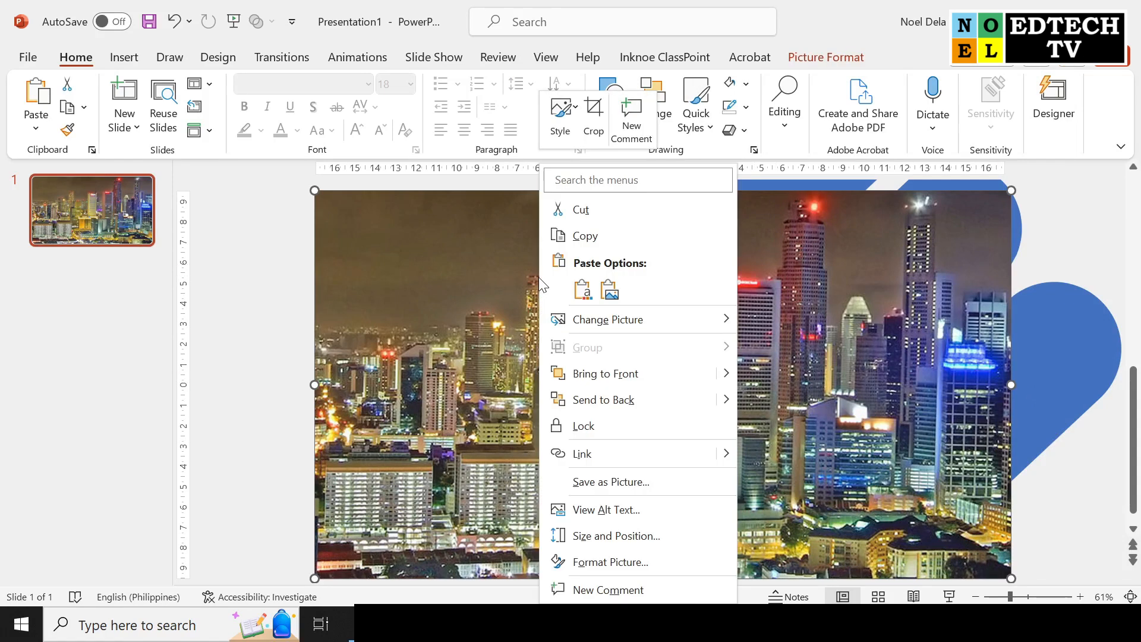
pyautogui.click(610, 404)
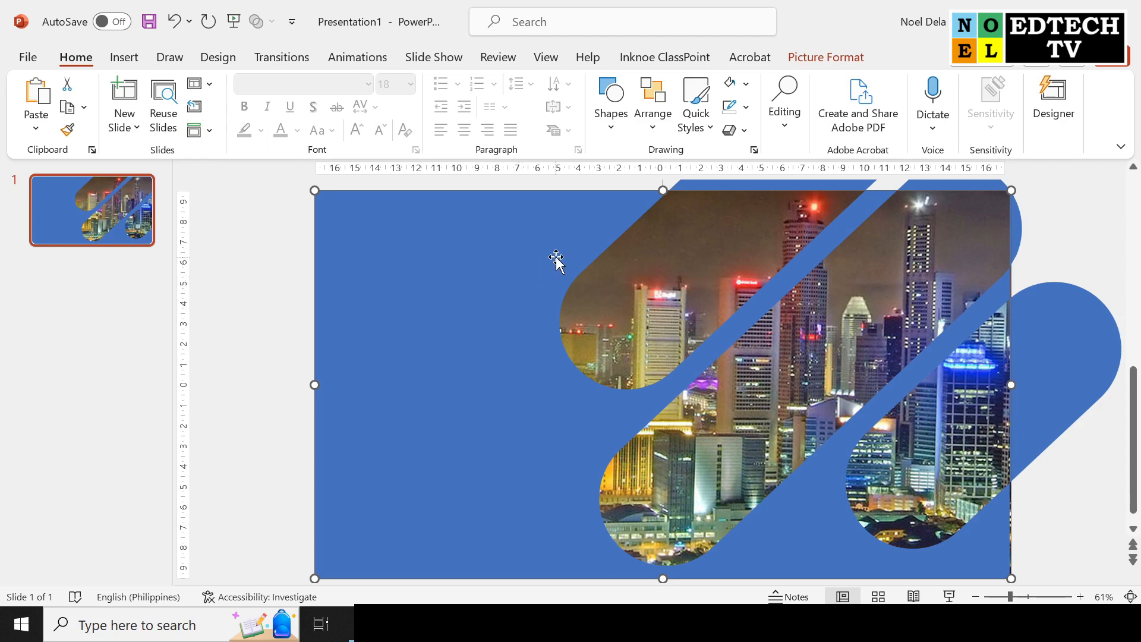
# Open the animation options for the selected city picture
pyautogui.click(375, 62)
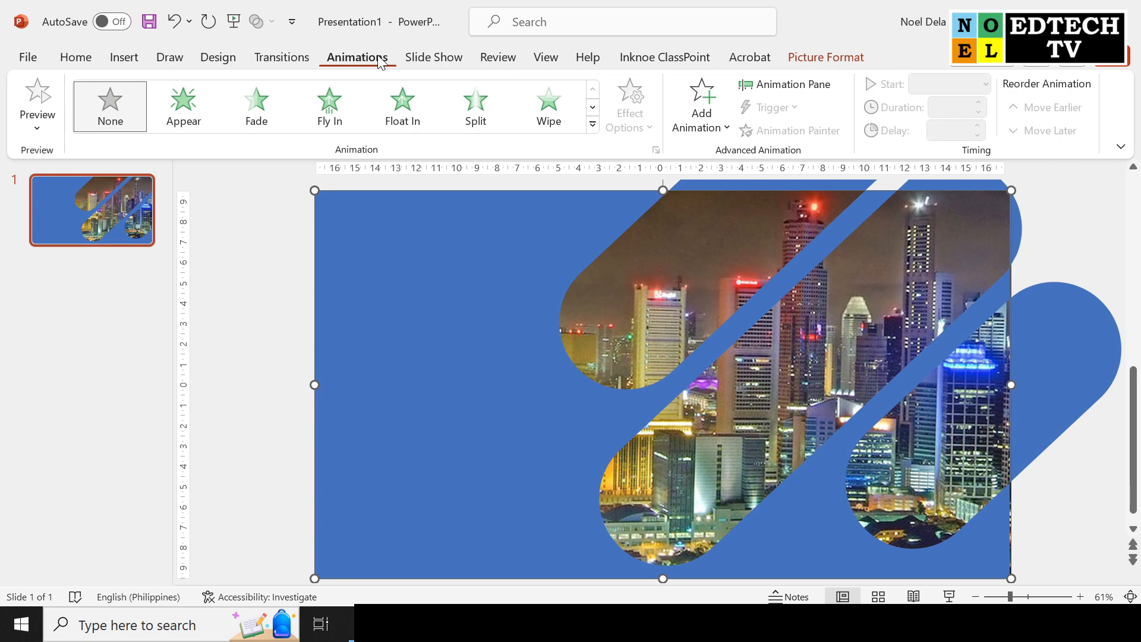